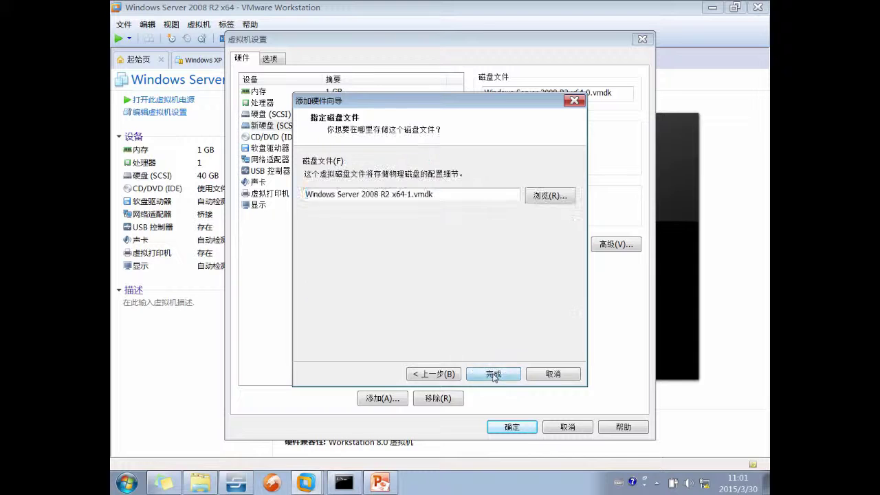
# Finish creating the new 40 GB SCSI virtual disk and save the VM's settings
pyautogui.click(493, 375)
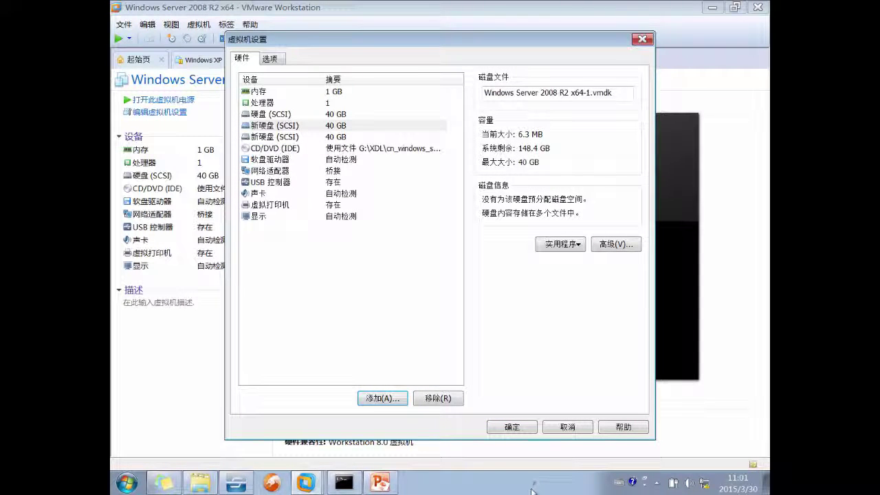
pyautogui.click(512, 427)
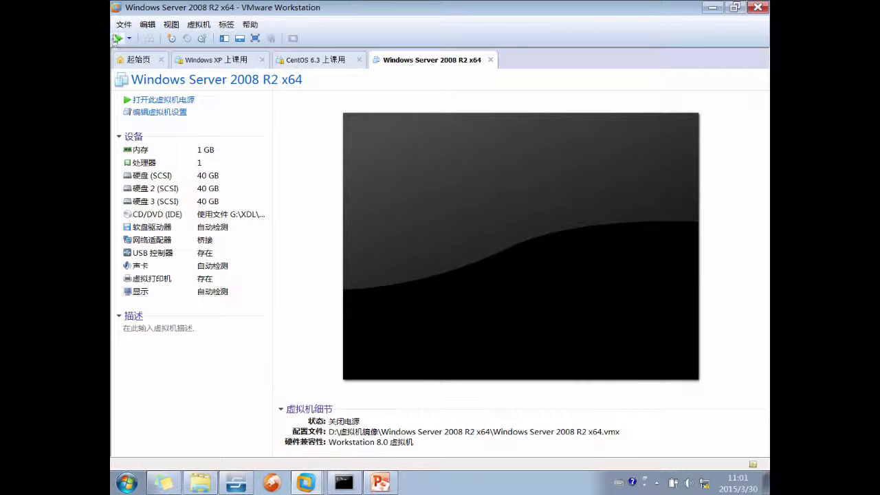
# Power on the VM, then run the lecture slide show from slide 7 to the disk-conversion slide
pyautogui.click(119, 39)
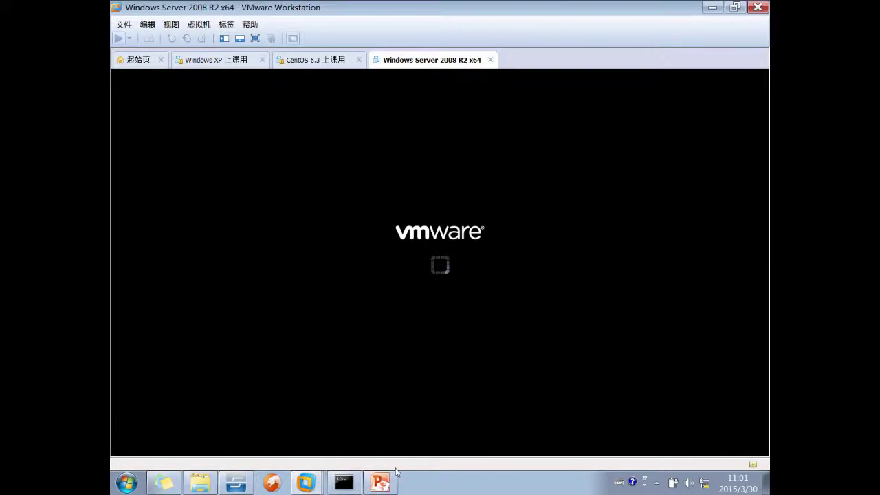
pyautogui.click(390, 478)
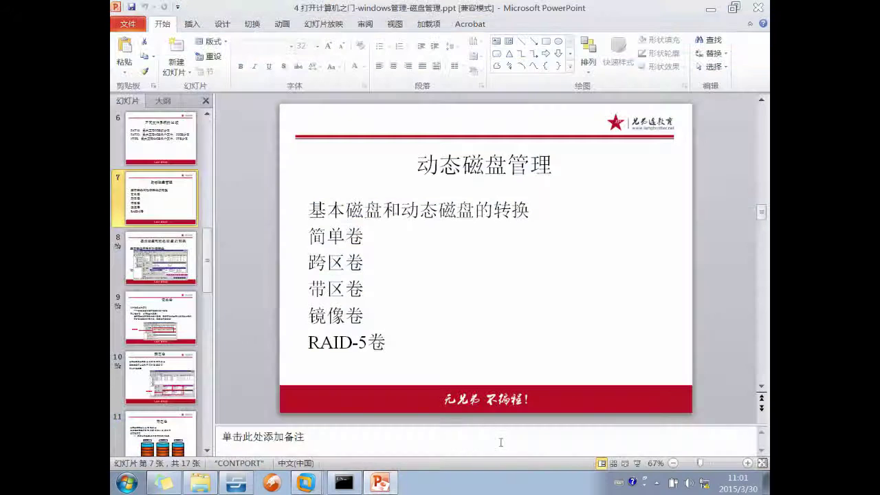
pyautogui.click(638, 464)
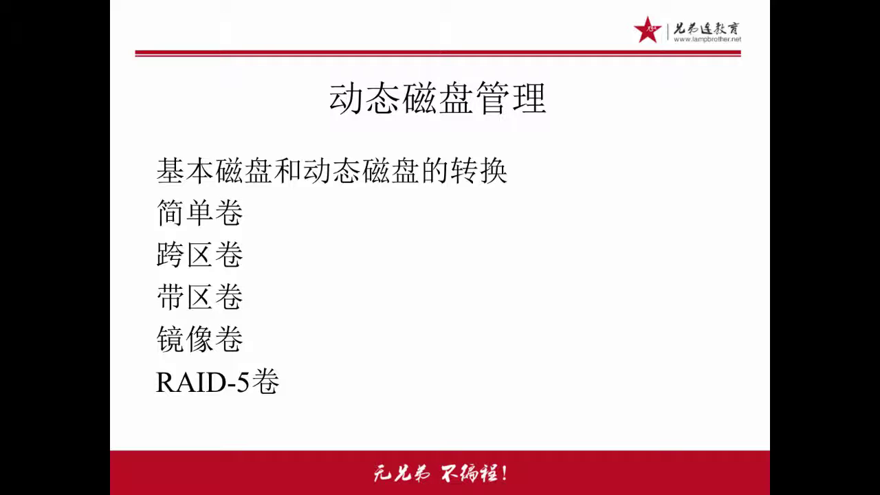
pyautogui.press('pagedown')
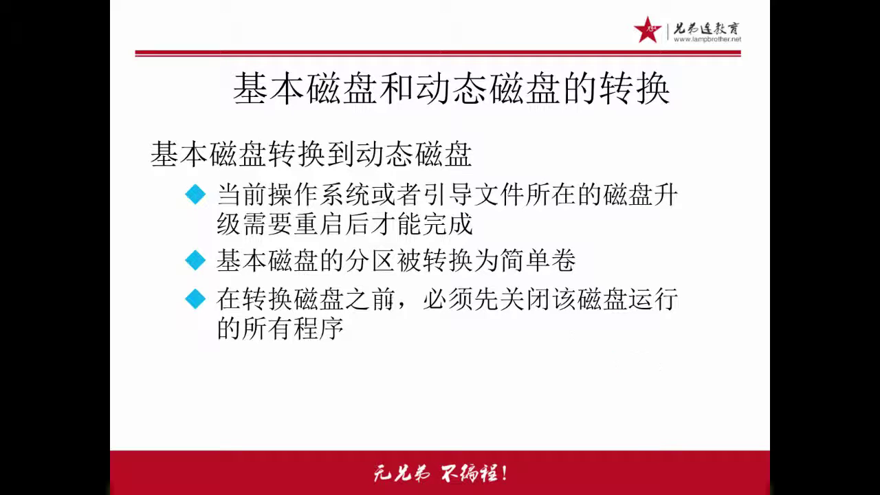
# Underline the OS and restart requirements in red and mark that partitions become simple volumes
pyautogui.moveTo(264, 205); pyautogui.dragTo(336, 201)
pyautogui.moveTo(301, 235); pyautogui.dragTo(411, 238)
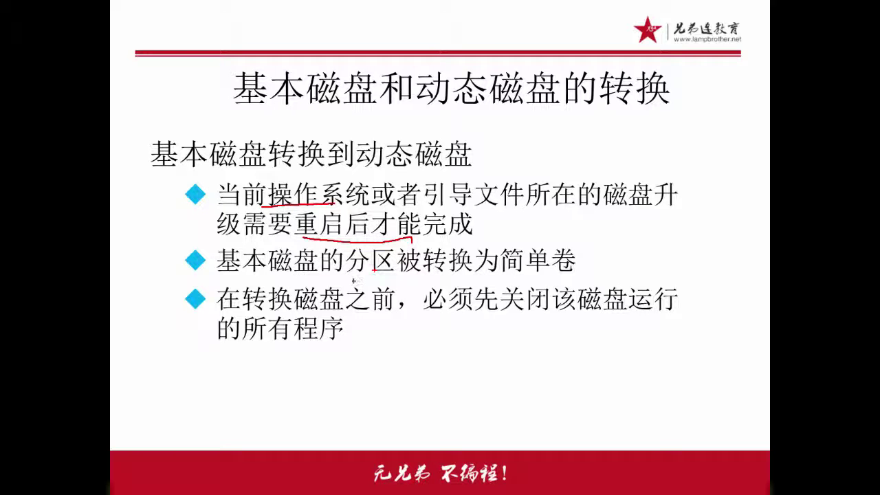
pyautogui.moveTo(271, 279); pyautogui.dragTo(540, 276)
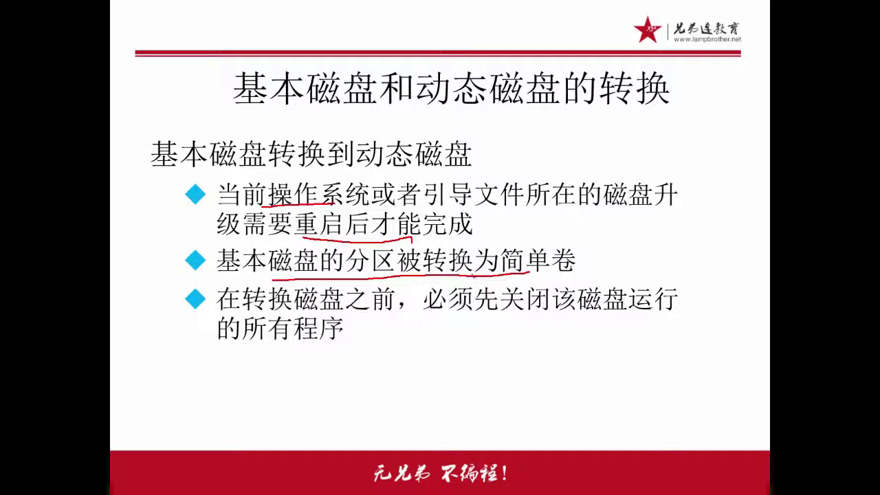
pyautogui.moveTo(485, 275)
pyautogui.mouseDown()
pyautogui.moveTo(537, 270)
pyautogui.moveTo(508, 293)
pyautogui.mouseUp()
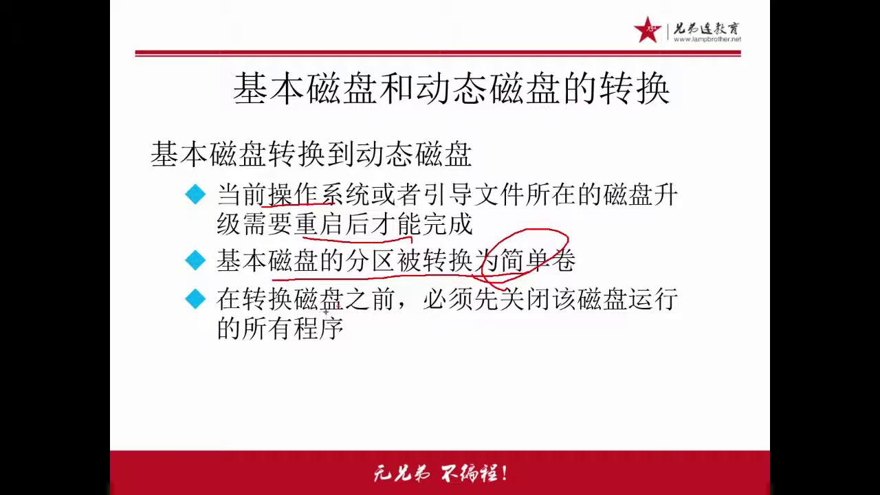
# Underline the note about closing running programs, erase the ink, and reveal the Computer Management screenshot
pyautogui.moveTo(557, 316); pyautogui.dragTo(680, 314)
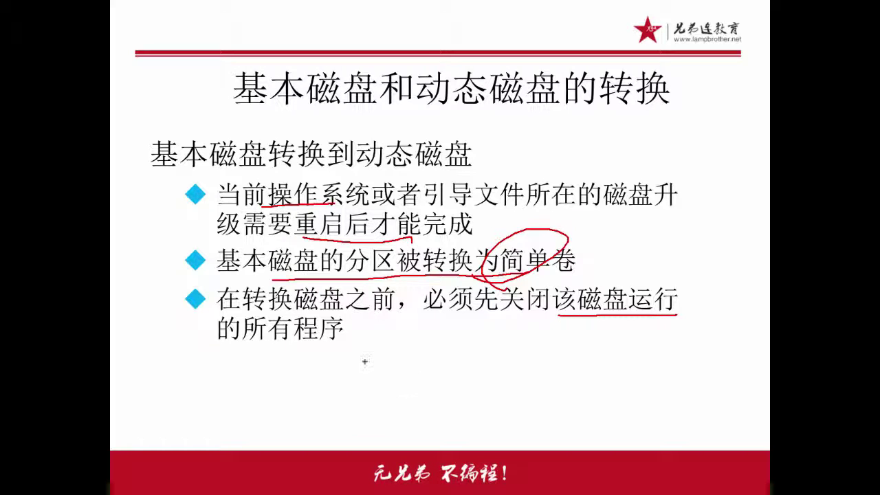
pyautogui.moveTo(297, 348); pyautogui.dragTo(329, 346)
pyautogui.press('e')
pyautogui.press('Right')
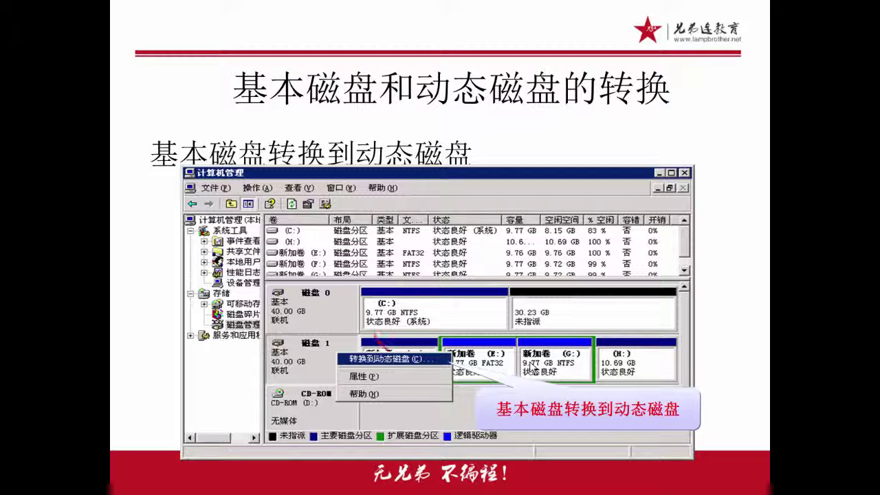
# Tick Disk 1 and its 40.00 GB capacity on the screenshot in red, then erase the ink
pyautogui.moveTo(373, 336); pyautogui.dragTo(413, 331)
pyautogui.moveTo(287, 361); pyautogui.dragTo(316, 347)
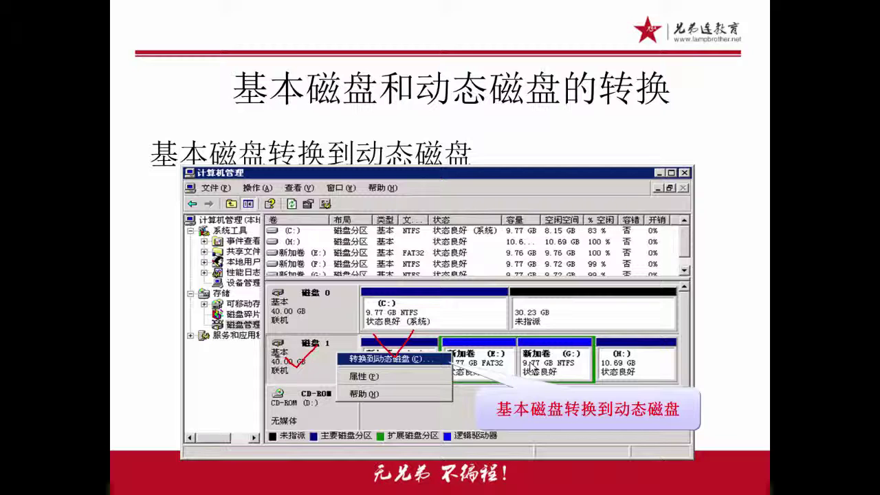
pyautogui.moveTo(265, 358)
pyautogui.mouseDown()
pyautogui.moveTo(449, 366)
pyautogui.moveTo(364, 352)
pyautogui.moveTo(339, 358)
pyautogui.mouseUp()
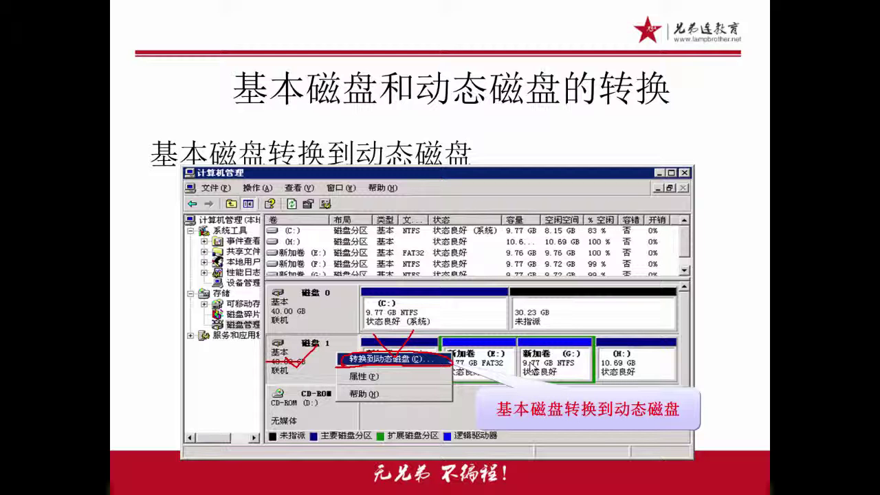
pyautogui.press('e')
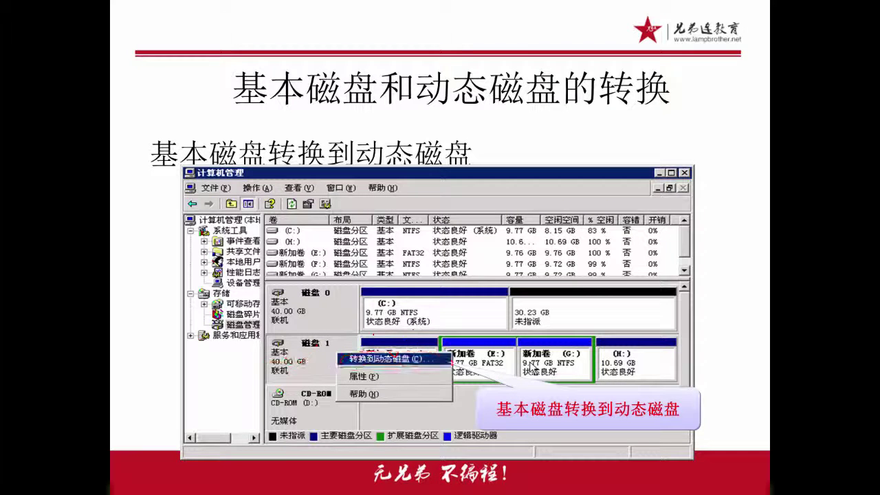
# Reveal the dynamic-to-basic conversion point, then switch over to the VMware Workstation window
pyautogui.press('space')
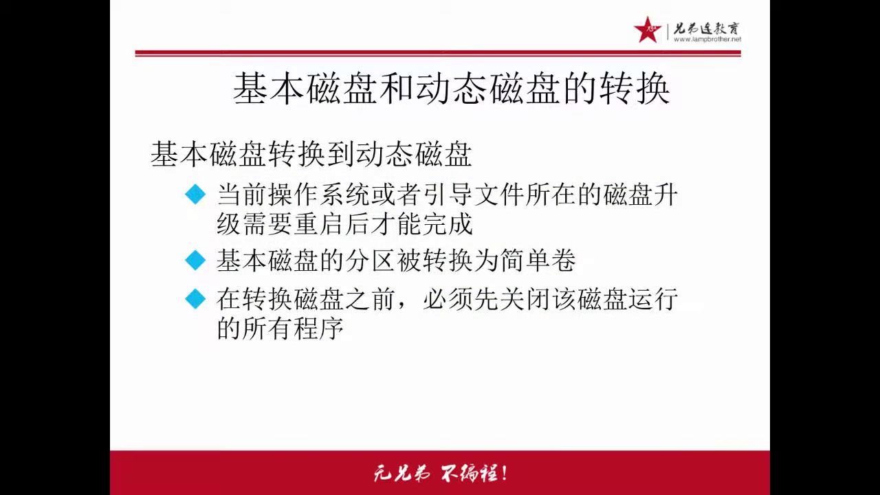
pyautogui.press('space')
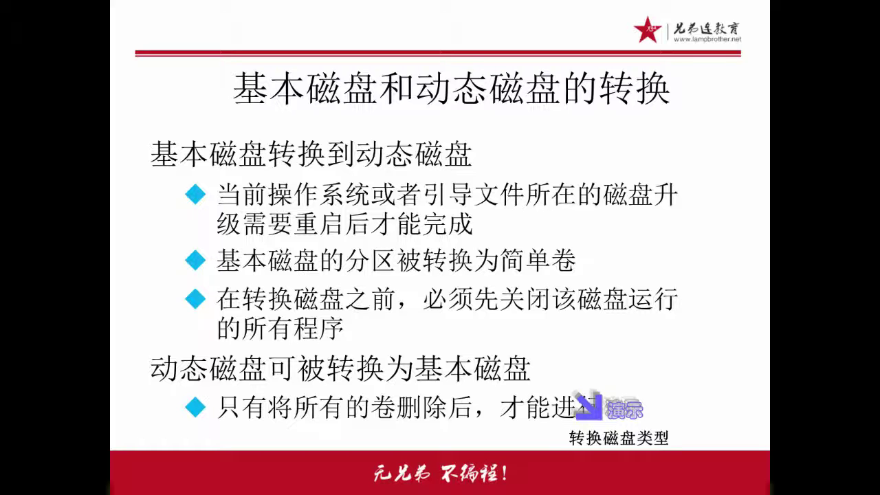
pyautogui.hotkey('alt', 'Tab')
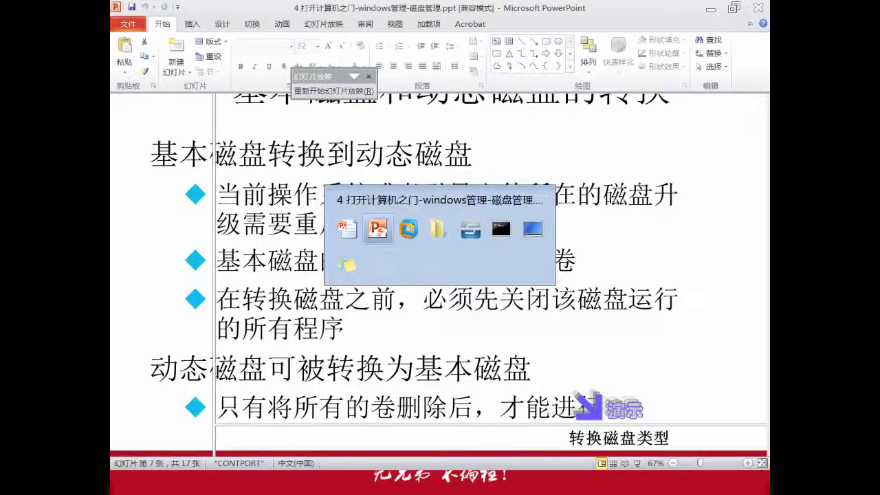
pyautogui.hotkey('alt', 'Tab')
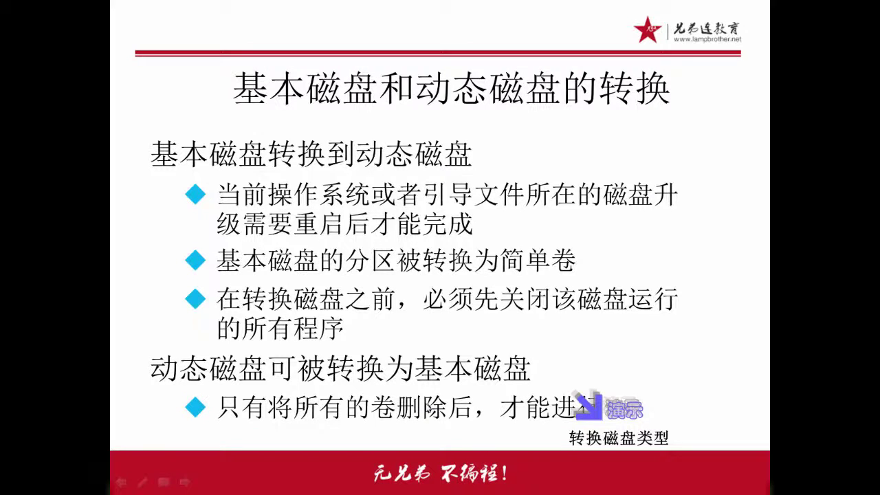
pyautogui.hotkey('alt', 'Tab')
pyautogui.hotkey('alt', 'Tab')
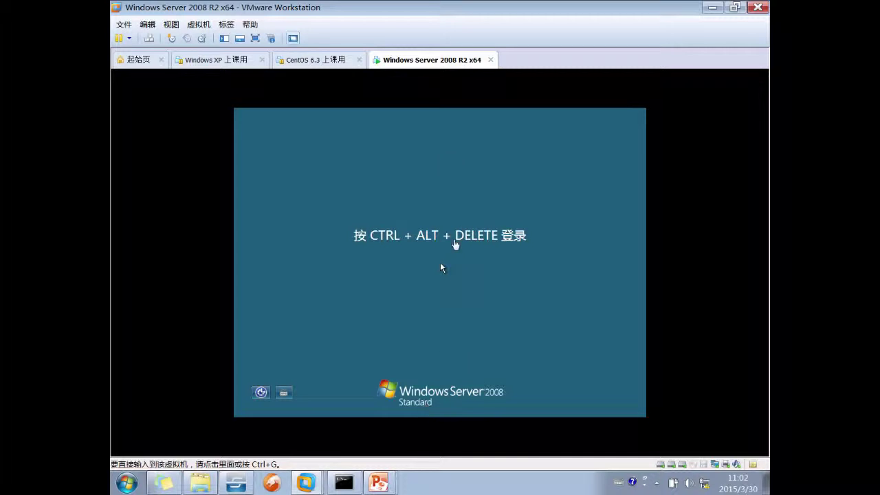
# Send Ctrl+Alt+Del and sign in with the Administrator password, retrying after a wrong entry and Caps Lock
pyautogui.click(198, 24)
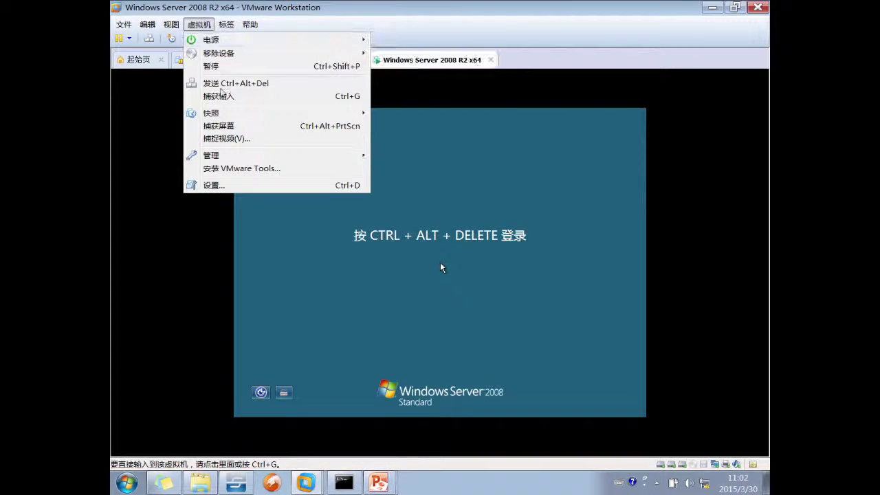
pyautogui.click(213, 82)
pyautogui.click(444, 269)
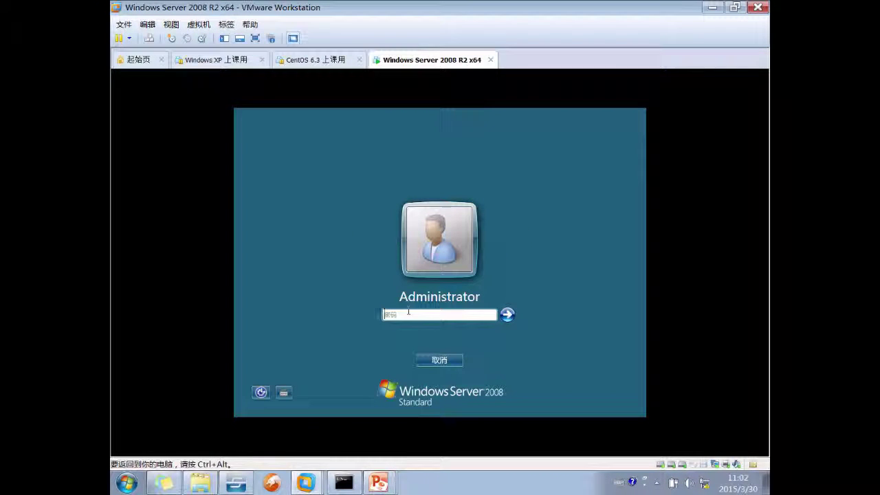
pyautogui.write('P')
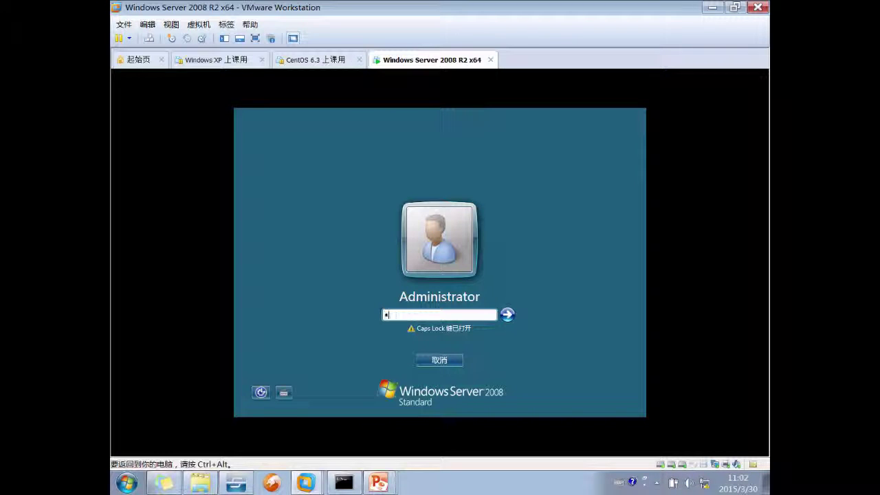
pyautogui.write('@ss')
pyautogui.press('BackSpace')
pyautogui.press('BackSpace')
pyautogui.press('BackSpace')
pyautogui.write('P@')
pyautogui.press('Return')
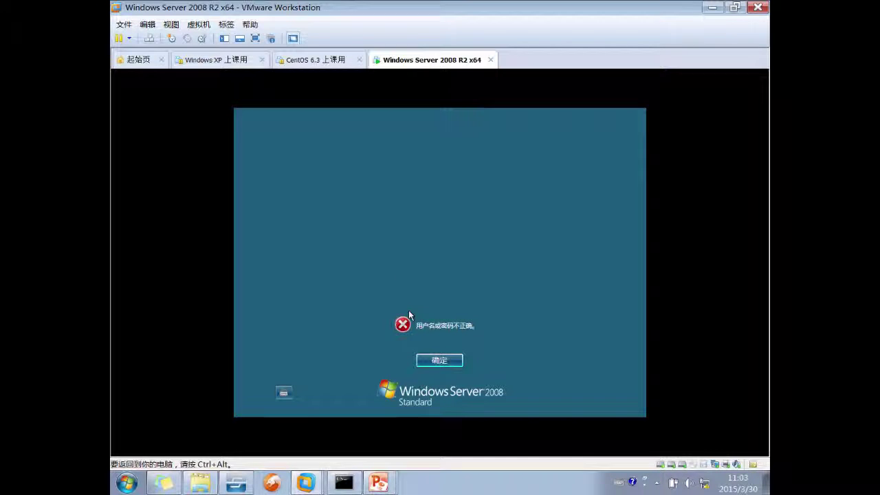
pyautogui.press('Return')
pyautogui.write('P@')
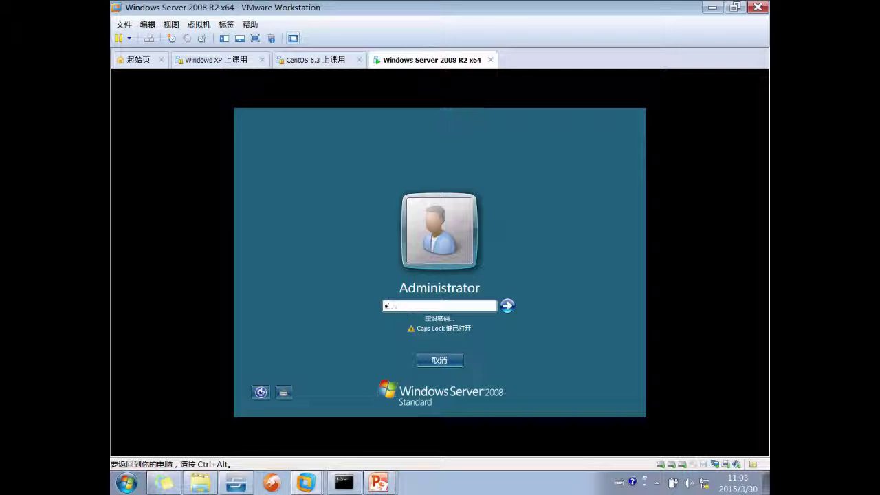
pyautogui.write('ss')
pyautogui.press('BackSpace')
pyautogui.press('BackSpace')
pyautogui.press('BackSpace')
pyautogui.press('capslock')
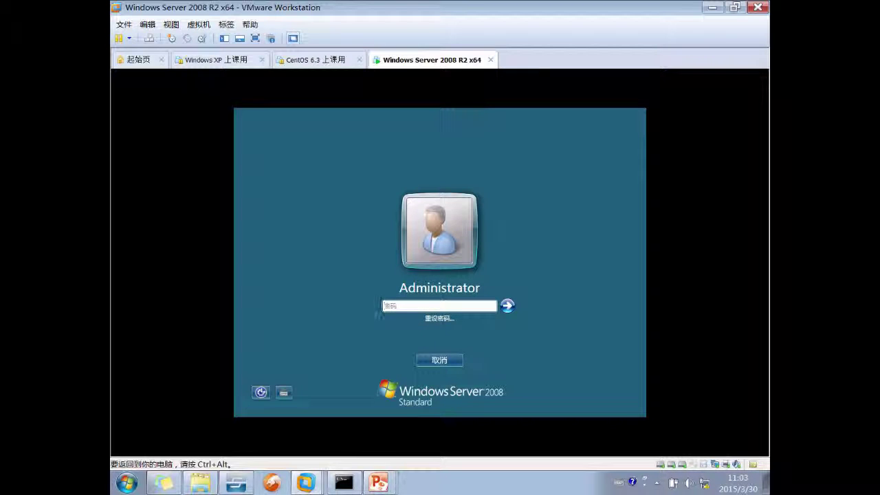
pyautogui.write('P@ssw')
pyautogui.press('Return')
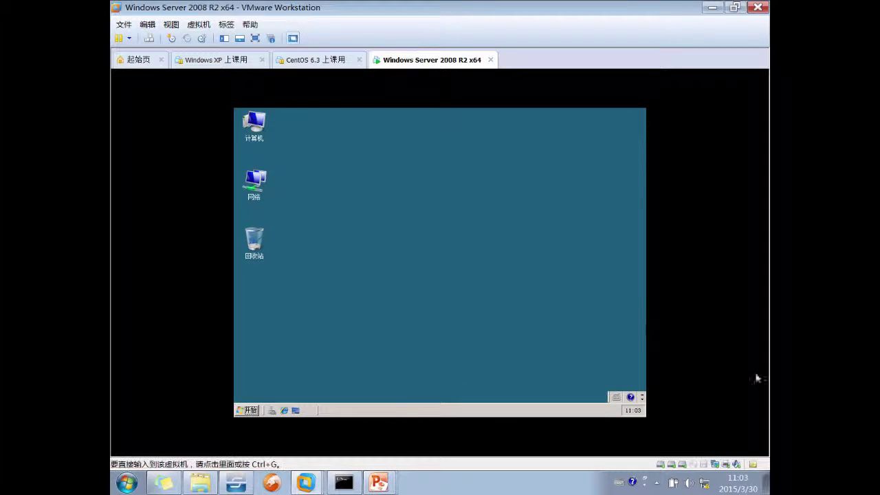
# Cancel the Shutdown Event Tracker on the desktop and bring up the Computer icon's menu
pyautogui.rightClick(248, 125)
pyautogui.click(485, 323)
pyautogui.click(485, 323)
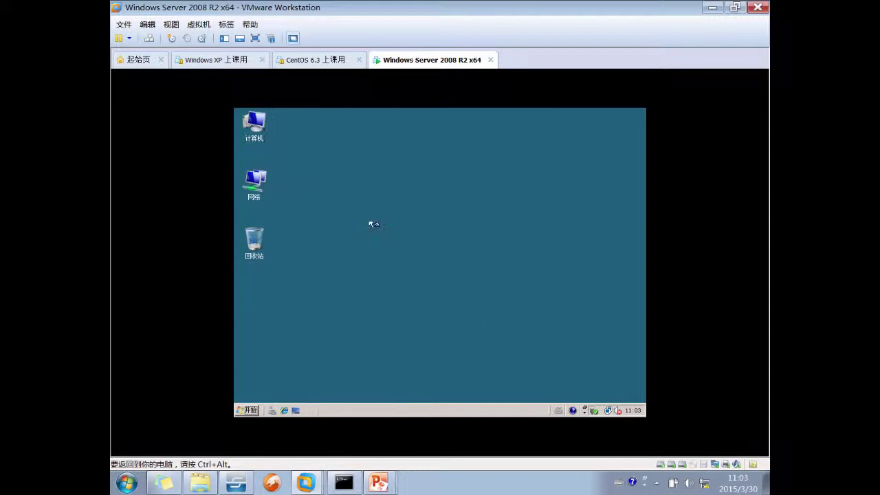
pyautogui.rightClick(244, 127)
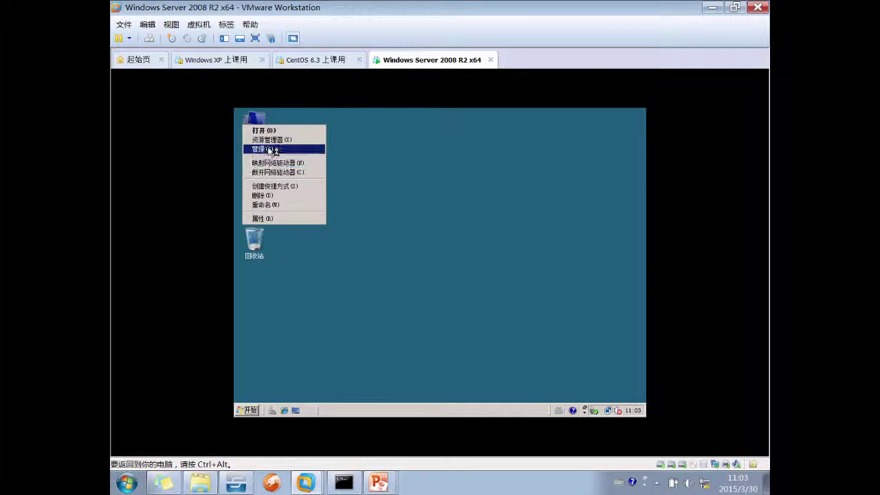
# Open Server Manager via 管理 and navigate to 配置 > 本地用户和组
pyautogui.click(271, 151)
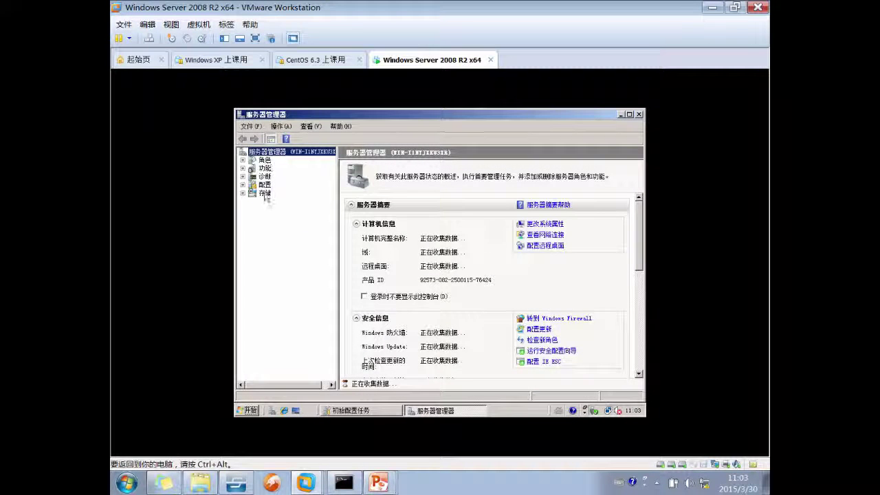
pyautogui.click(266, 168)
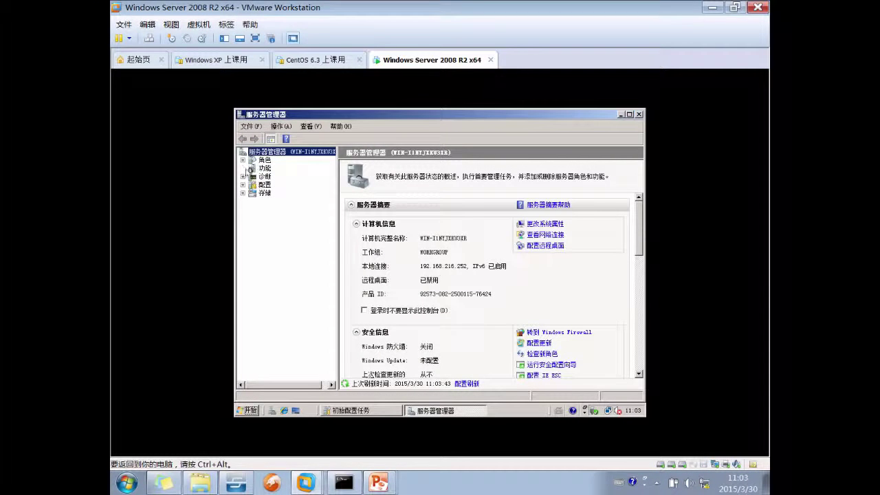
pyautogui.click(277, 227)
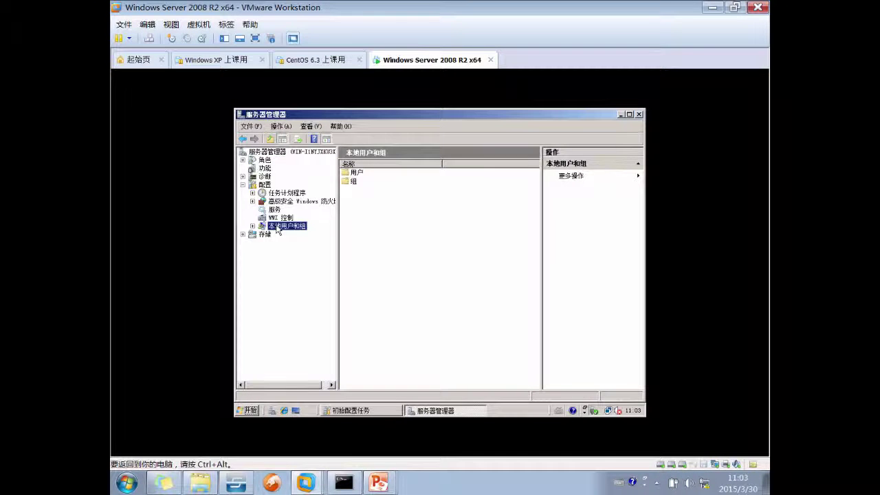
# Choose 设置密码 for the Administrator account under 用户 and continue past the warning
pyautogui.doubleClick(365, 172)
pyautogui.rightClick(365, 172)
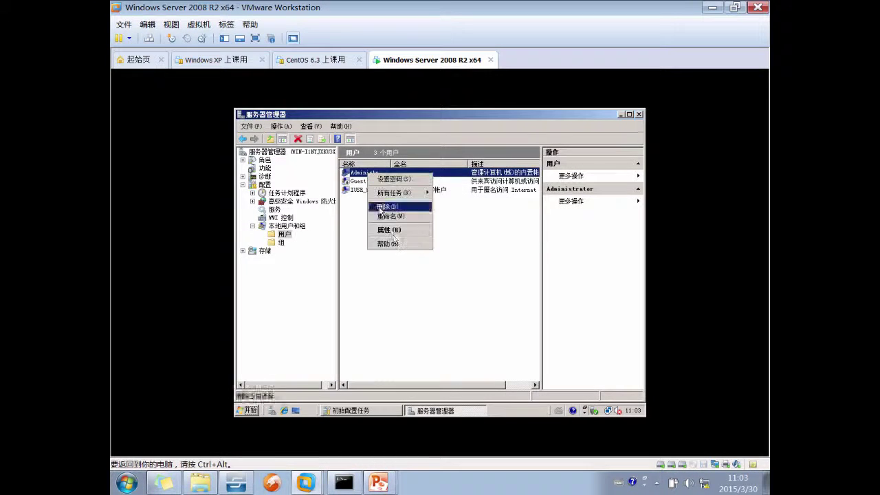
pyautogui.click(391, 180)
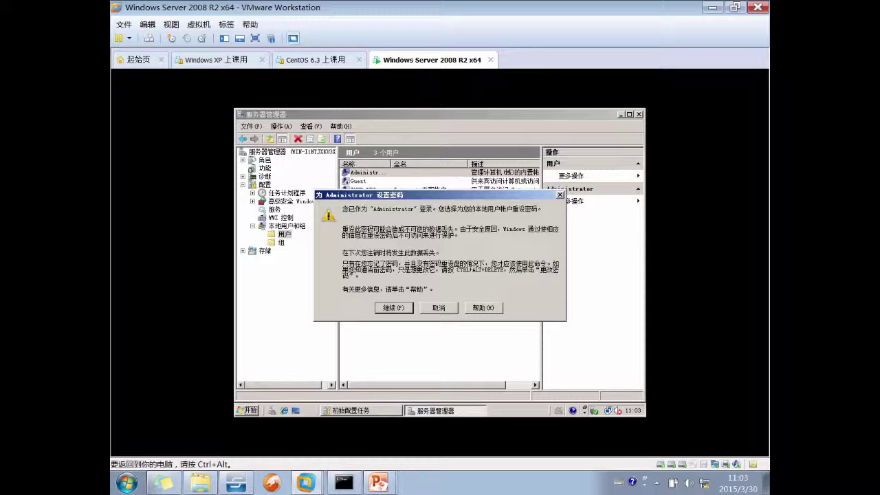
pyautogui.click(390, 307)
# Enter and confirm the new Administrator password, apply it, and close Initial Configuration Tasks
pyautogui.write('1')
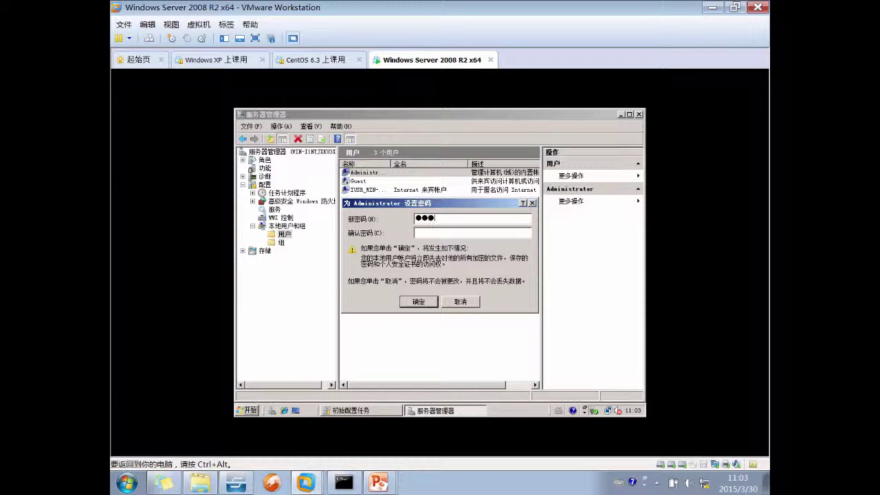
pyautogui.write('234567890')
pyautogui.click(426, 232)
pyautogui.write('123456')
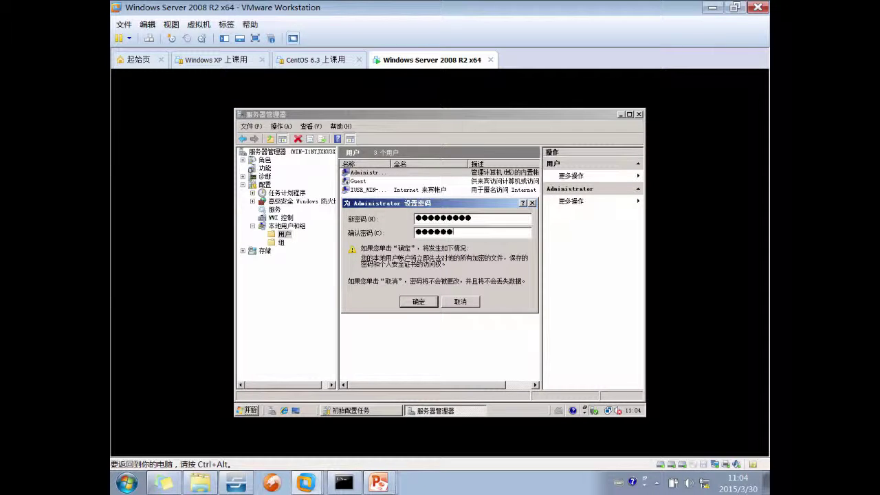
pyautogui.write('7890')
pyautogui.click(419, 301)
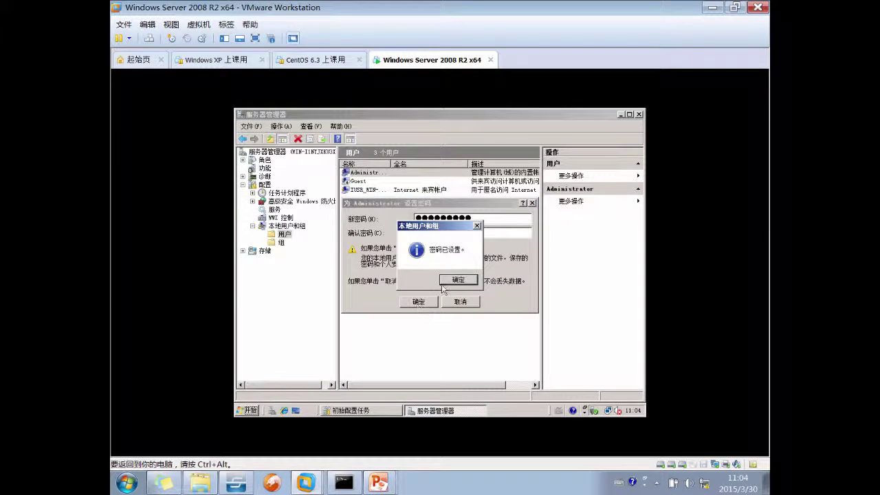
pyautogui.click(457, 279)
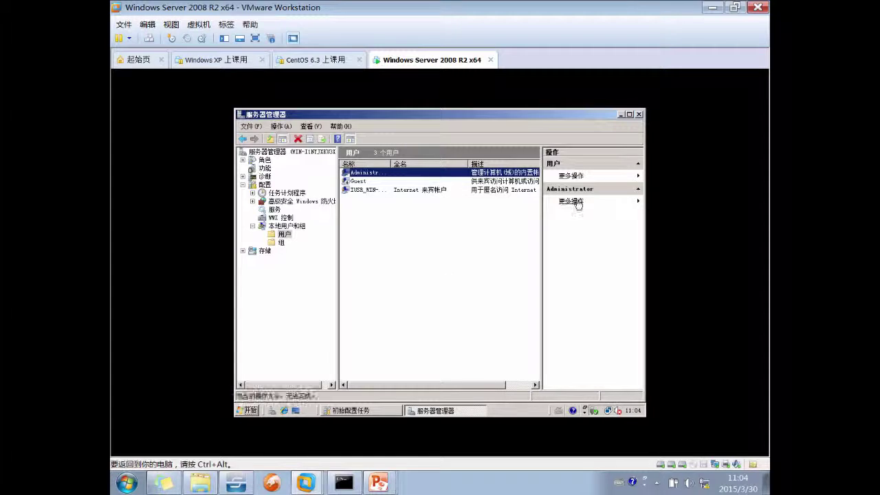
pyautogui.click(639, 115)
pyautogui.click(640, 114)
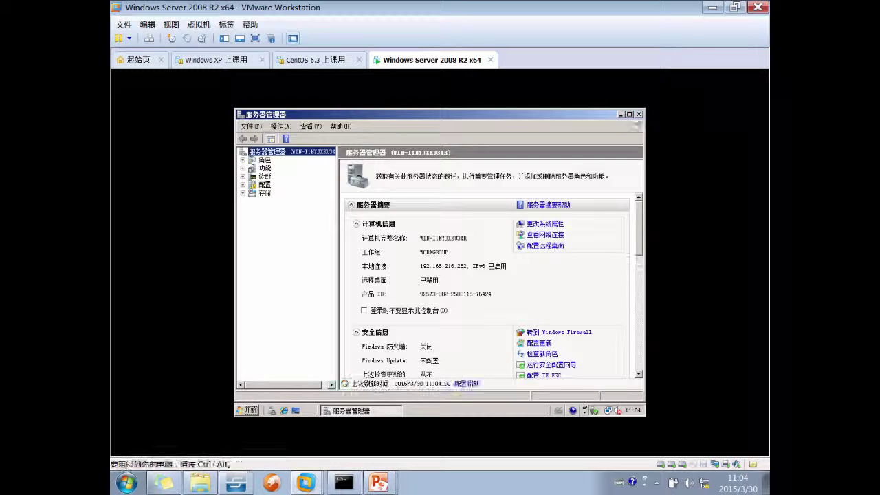
# Reopen Server Manager from Computer > 管理 and go to 存储 > 磁盘管理
pyautogui.click(639, 114)
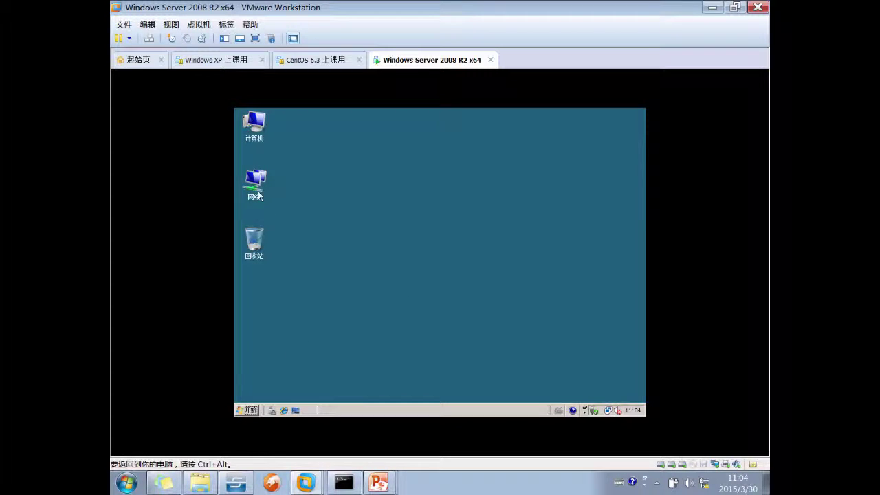
pyautogui.rightClick(242, 135)
pyautogui.click(271, 160)
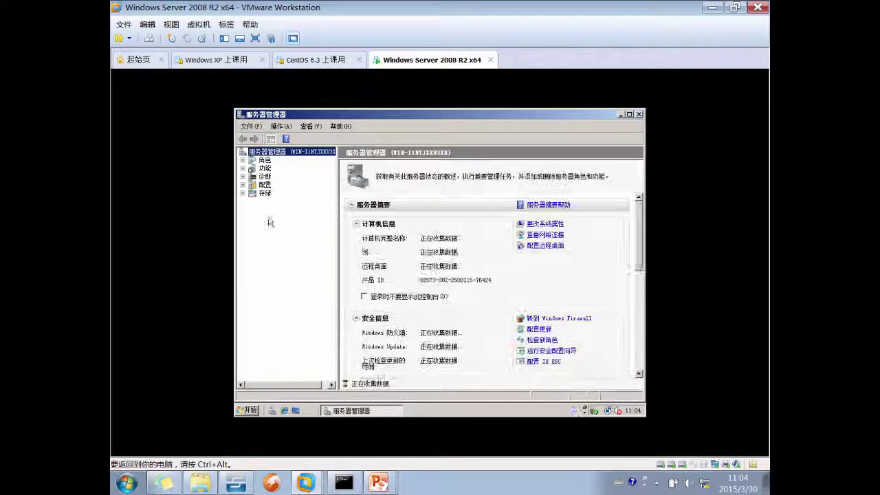
pyautogui.click(264, 193)
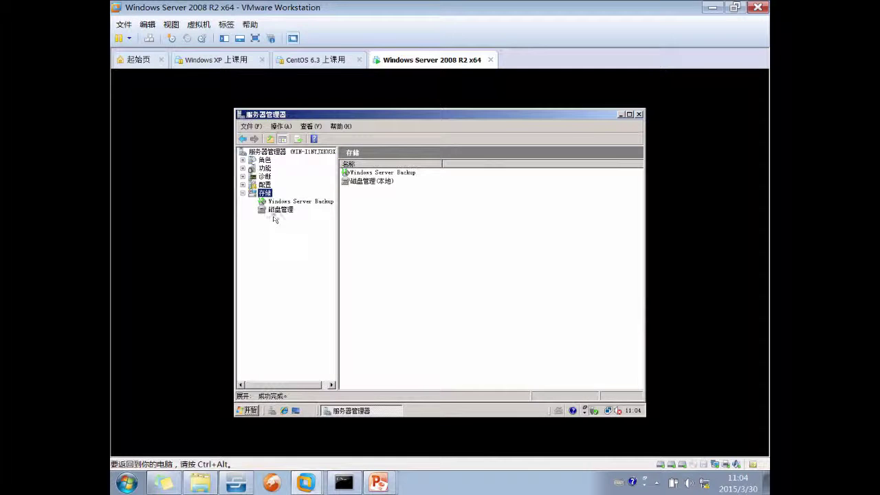
pyautogui.click(278, 210)
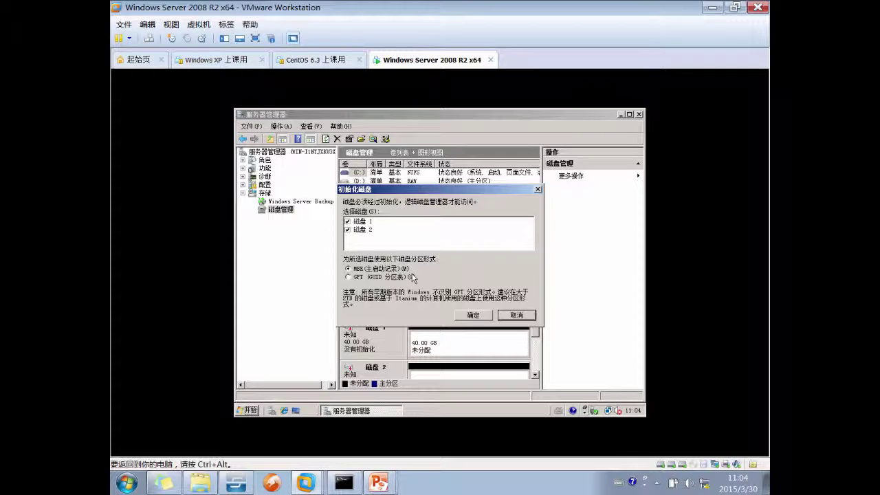
# Initialize disks 1 and 2 with MBR and widen the disk view pane
pyautogui.click(473, 315)
pyautogui.moveTo(541, 297); pyautogui.dragTo(592, 299)
pyautogui.moveTo(337, 294); pyautogui.dragTo(316, 295)
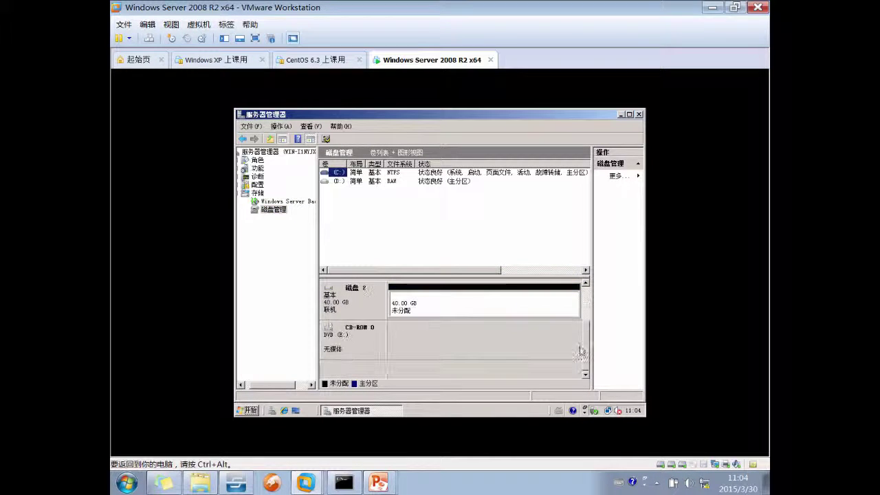
# Use 转换到动态磁盘 on Disk 1, tick disks 0 and 2 too, and confirm the conversion
pyautogui.rightClick(340, 338)
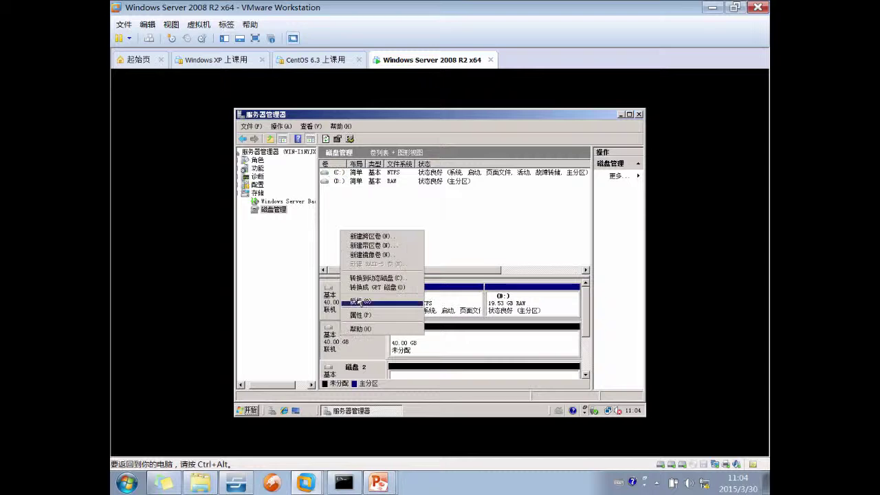
pyautogui.click(410, 283)
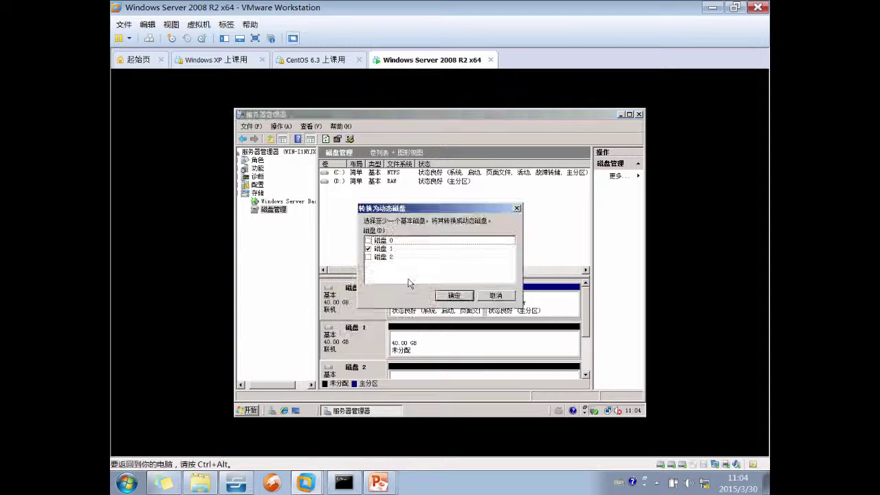
pyautogui.click(368, 241)
pyautogui.click(367, 256)
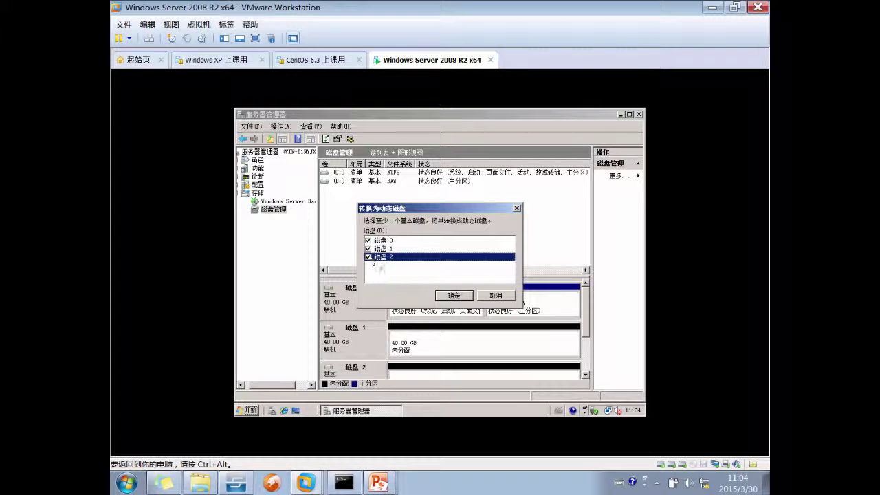
pyautogui.click(454, 295)
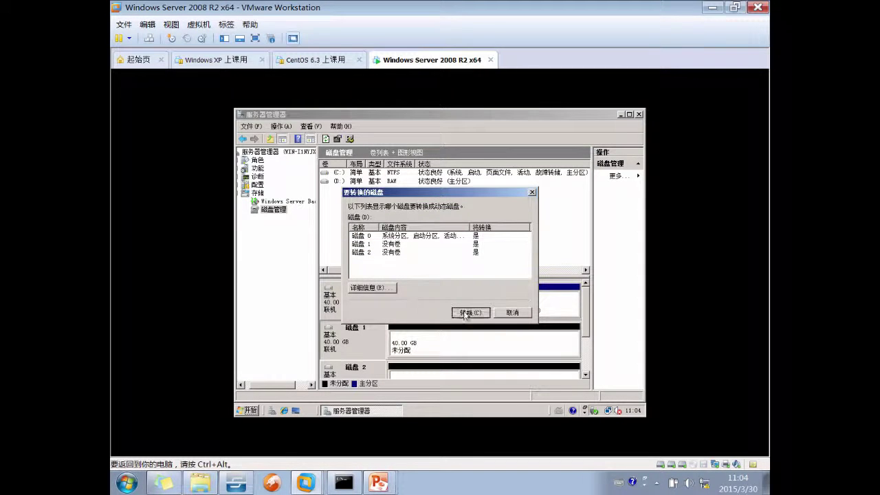
pyautogui.click(456, 313)
pyautogui.click(457, 294)
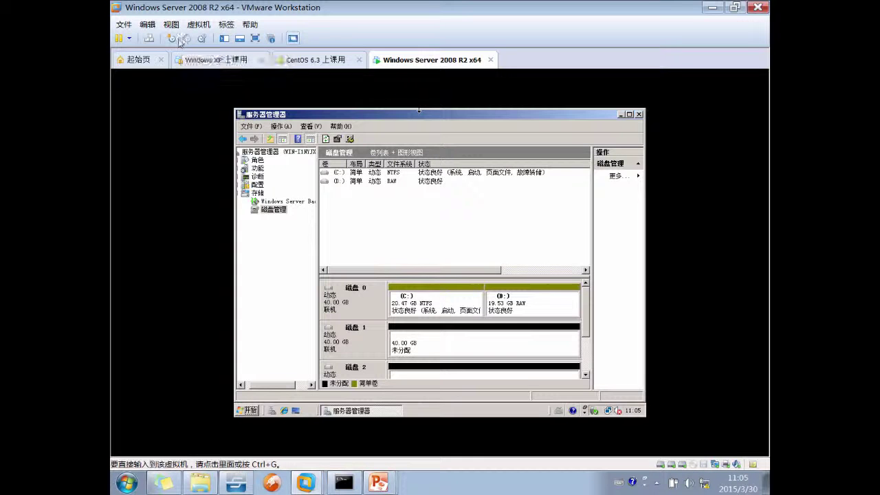
pyautogui.click(199, 38)
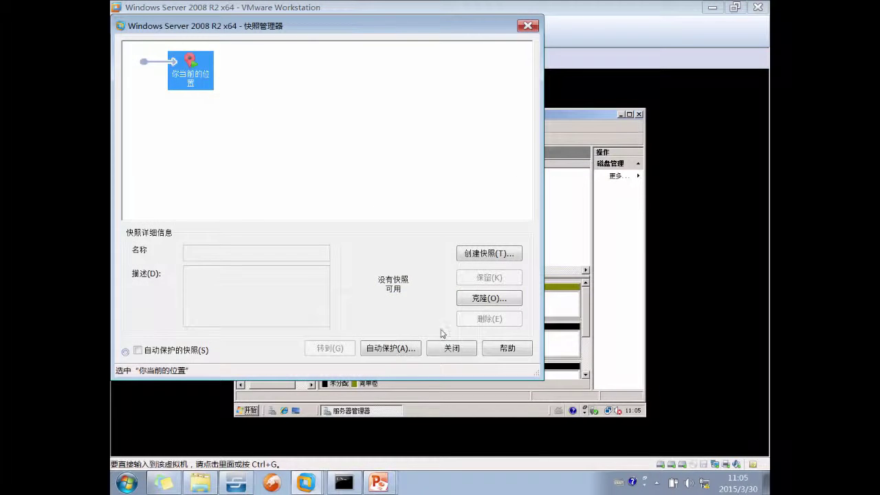
pyautogui.click(452, 348)
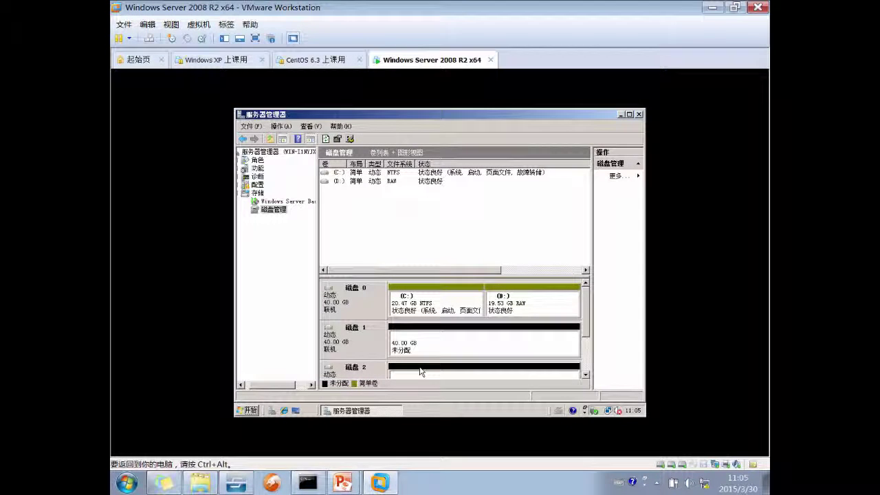
# Return to the slideshow from the taskbar, advance to 简单卷, and underline that title in red
pyautogui.moveTo(343, 484)
pyautogui.click(336, 455)
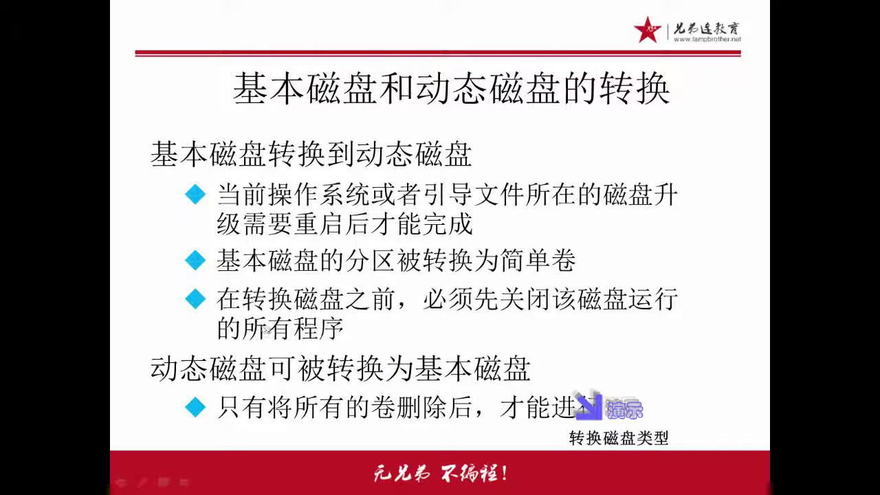
pyautogui.click(267, 330)
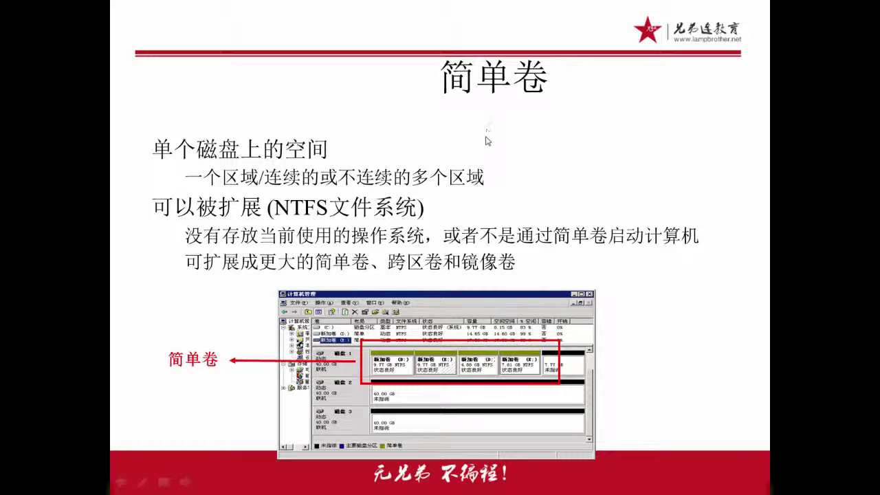
pyautogui.moveTo(451, 104); pyautogui.dragTo(535, 104)
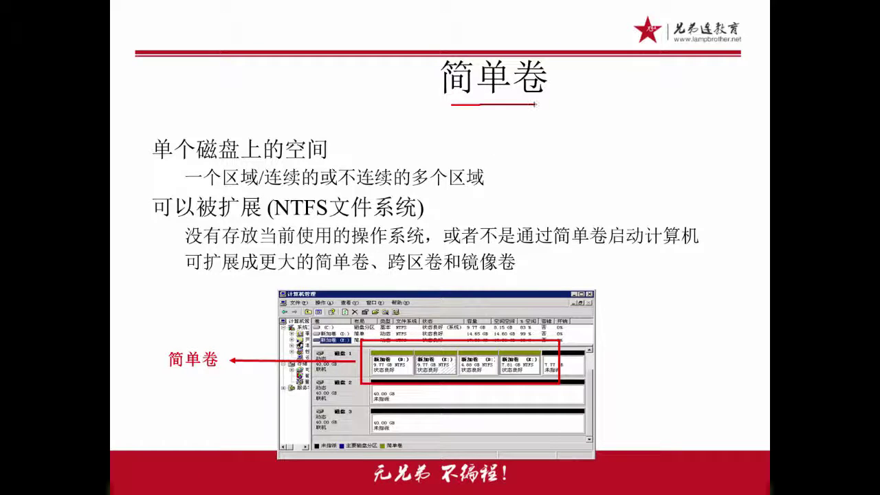
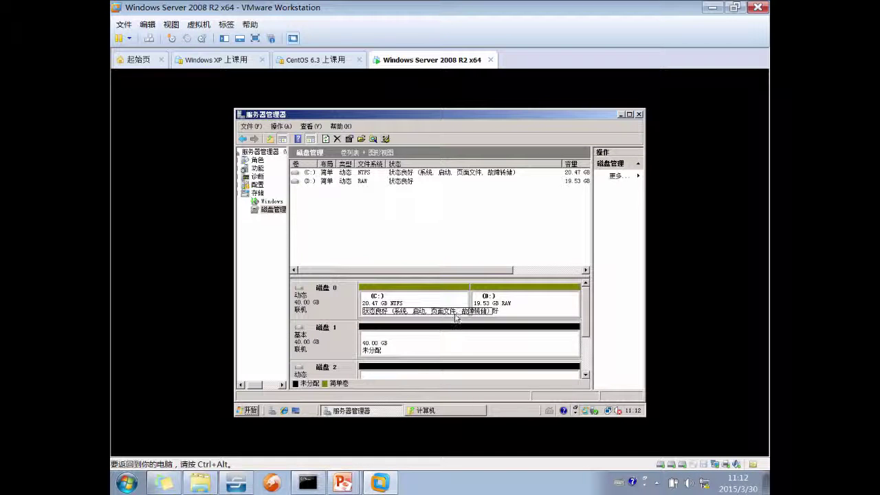
pyautogui.rightClick(437, 300)
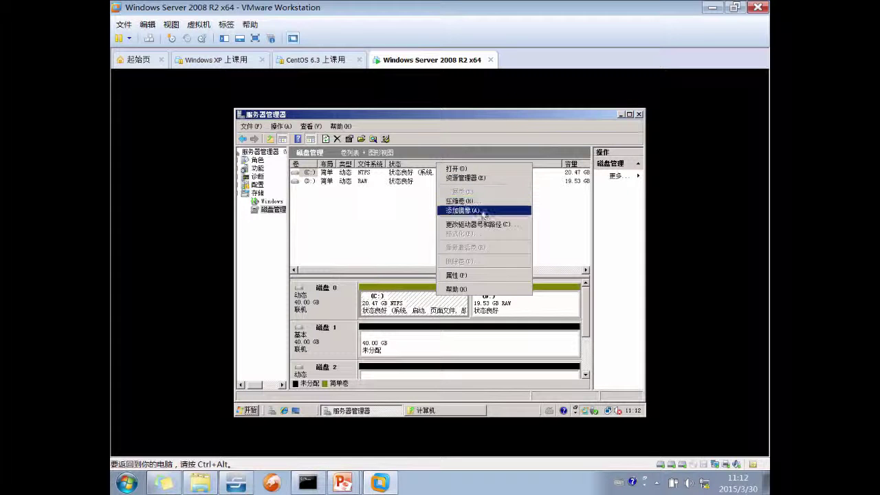
pyautogui.click(462, 211)
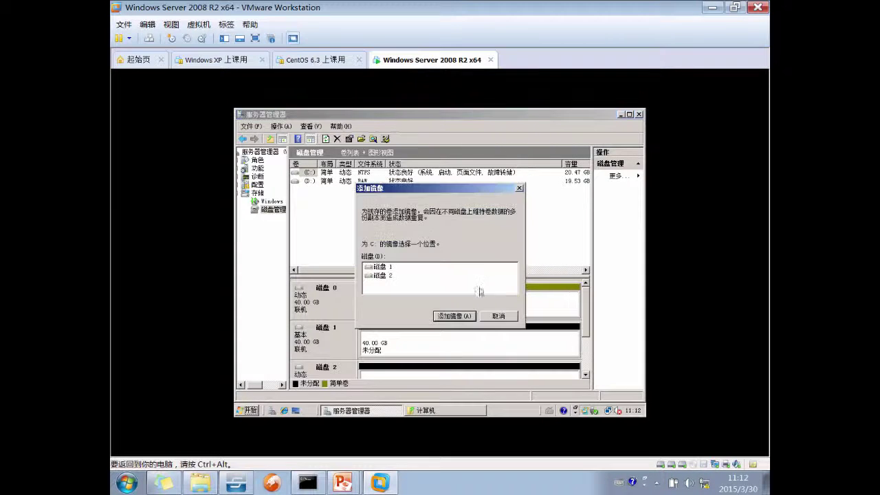
pyautogui.click(499, 316)
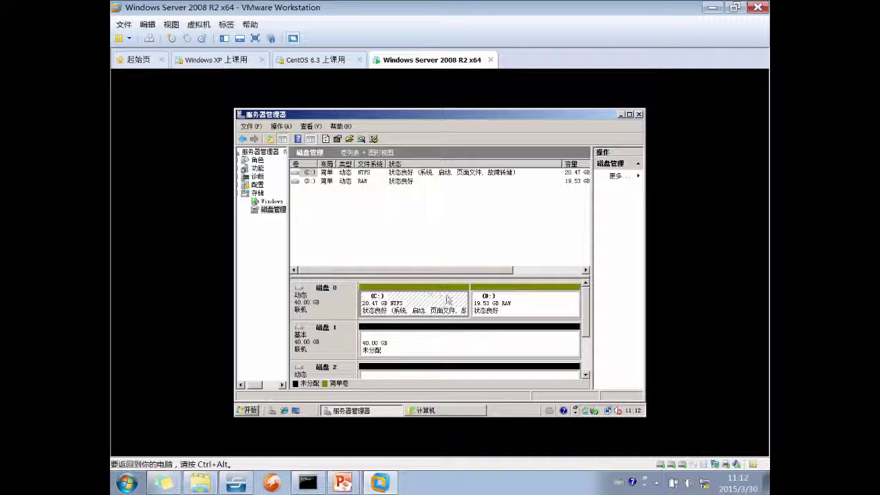
pyautogui.rightClick(499, 298)
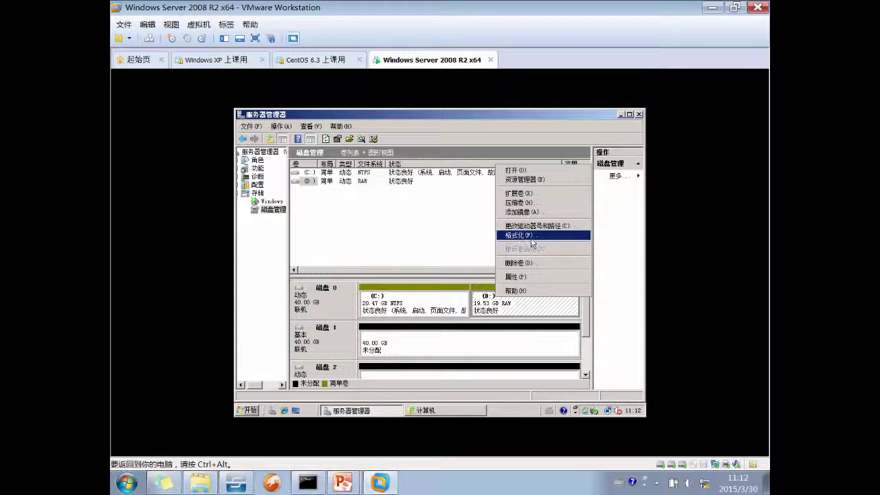
# Inspect the Format dialog and Properties tabs for D:, cancelling both without changes
pyautogui.click(531, 236)
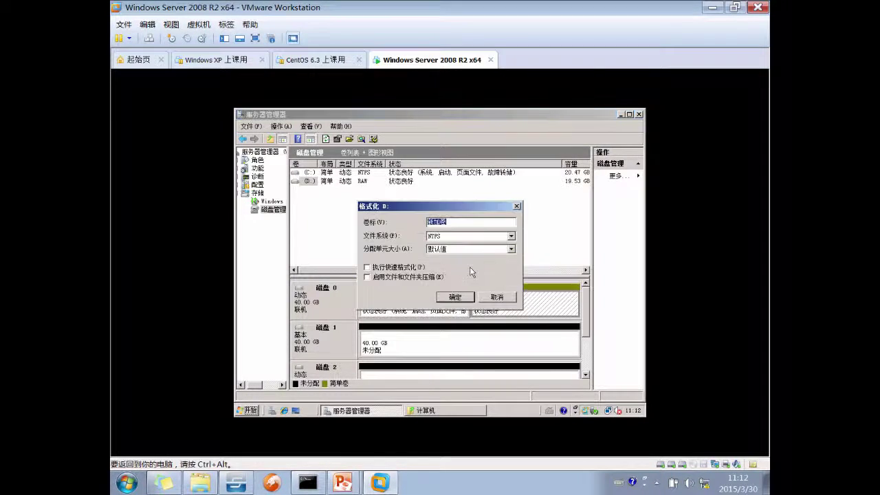
pyautogui.click(485, 300)
pyautogui.rightClick(514, 300)
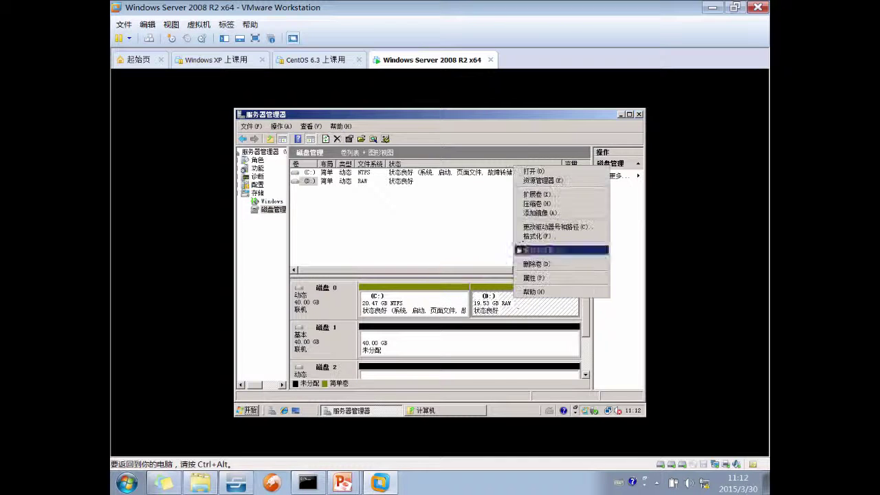
pyautogui.click(540, 278)
pyautogui.moveTo(523, 179); pyautogui.dragTo(467, 177)
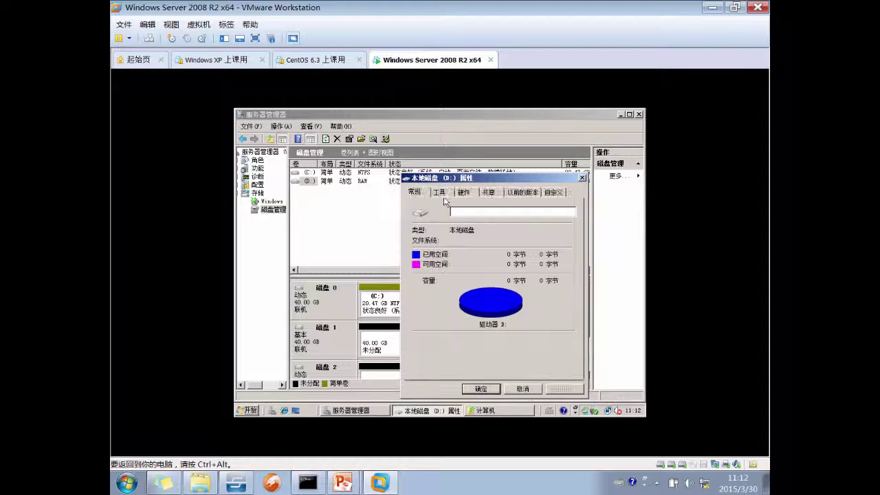
pyautogui.click(440, 193)
pyautogui.click(464, 192)
pyautogui.click(440, 193)
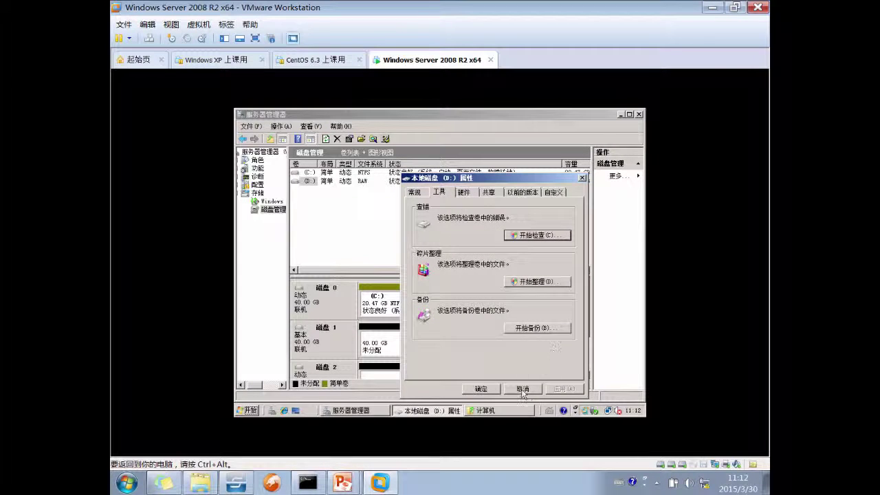
pyautogui.click(523, 388)
# Delete the raw D: volume and confirm, leaving 19.53 GB unallocated on Disk 0
pyautogui.rightClick(493, 302)
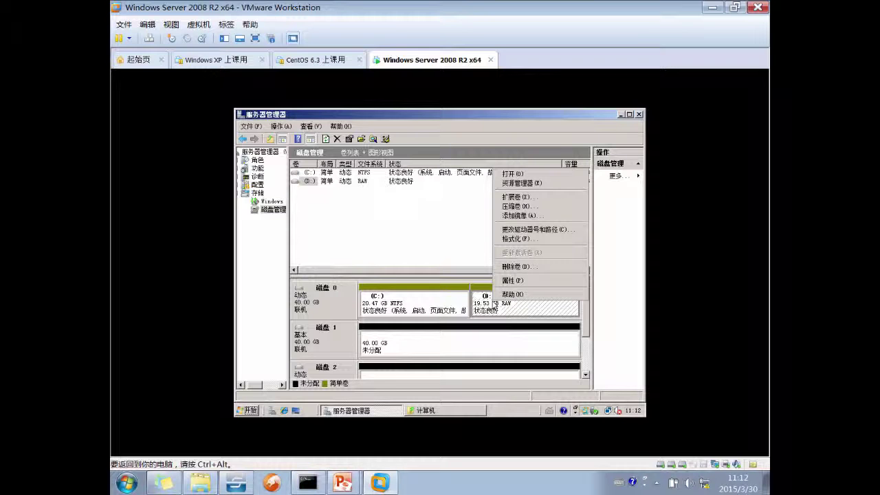
pyautogui.click(401, 307)
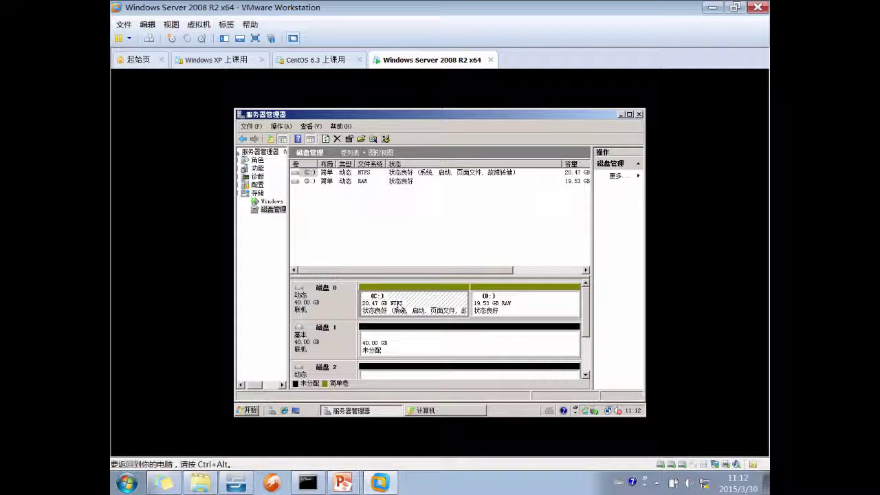
pyautogui.rightClick(543, 301)
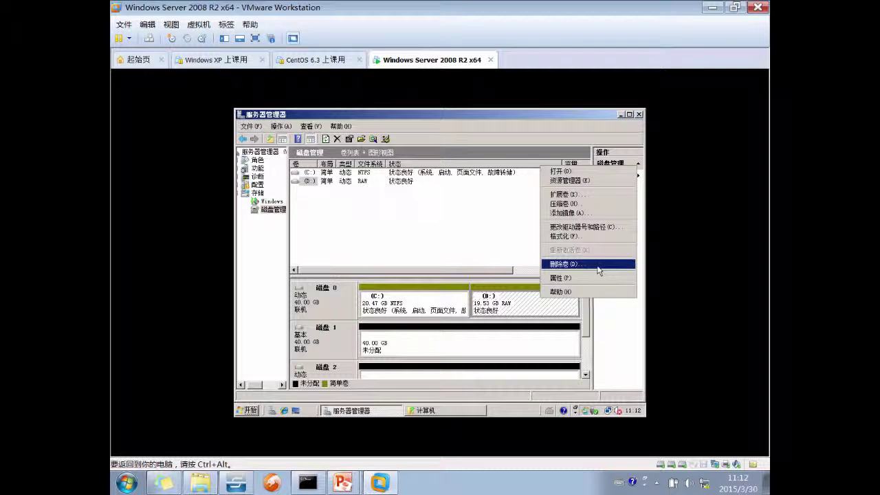
pyautogui.click(564, 264)
pyautogui.click(473, 290)
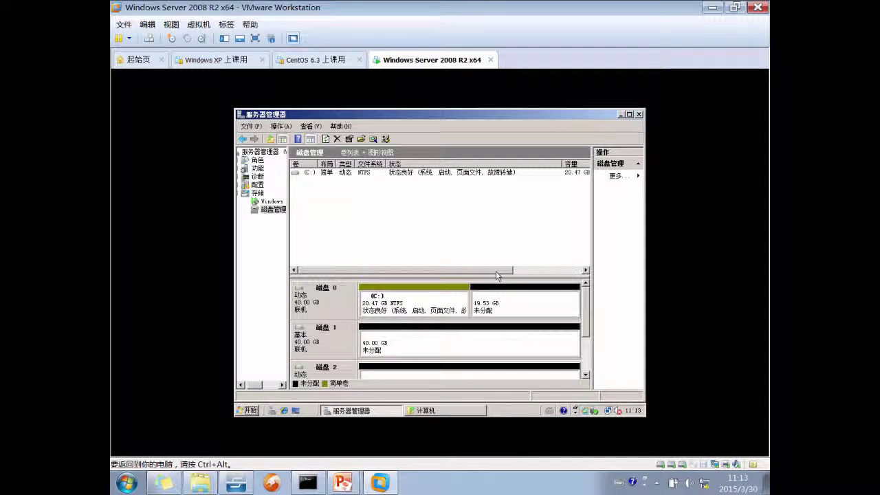
# Try a New Spanned Volume on disk 0's free space with disks 1 and 2, check sizes, then cancel
pyautogui.rightClick(498, 291)
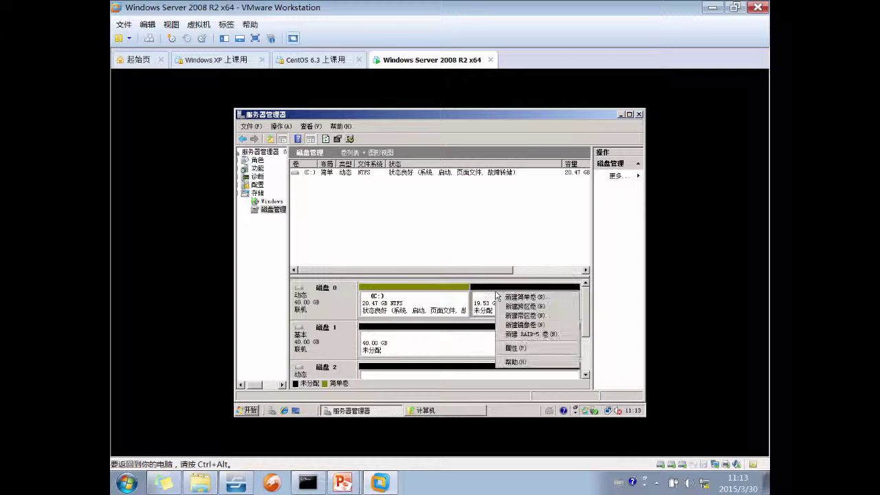
pyautogui.click(543, 307)
pyautogui.click(489, 350)
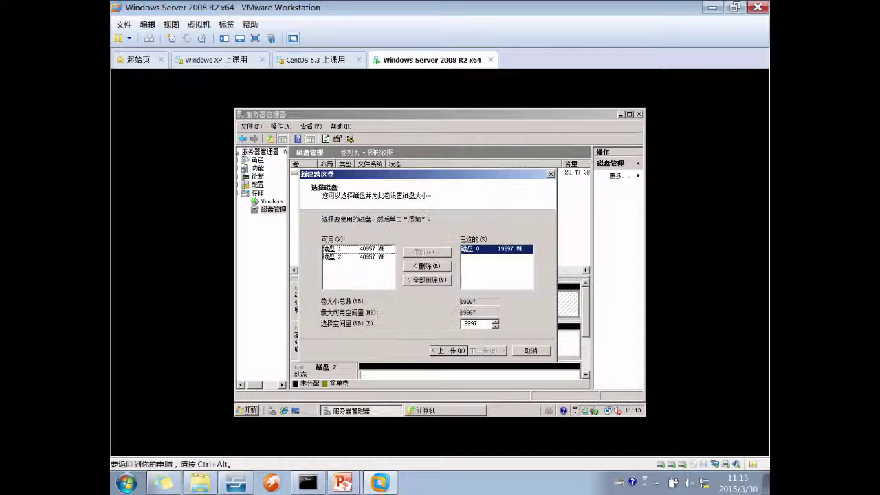
pyautogui.keyDown('shift'); pyautogui.click(355, 259); pyautogui.keyUp('shift')
pyautogui.hotkey('alt', 'a')
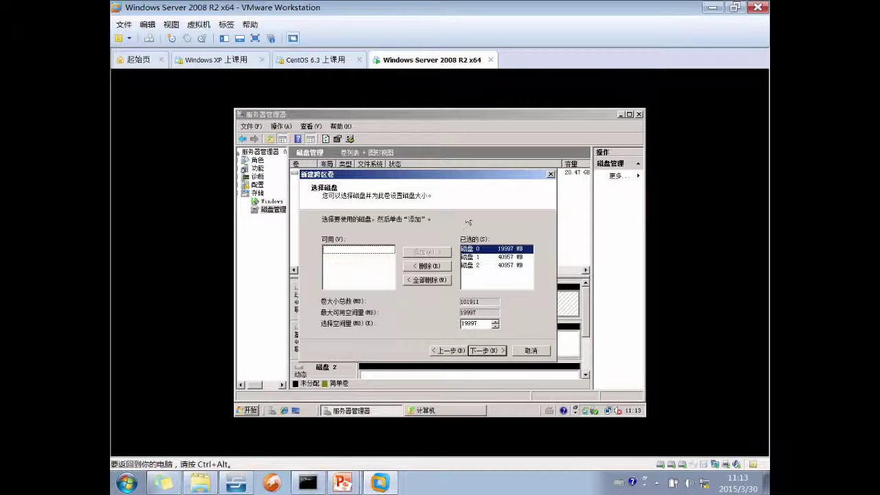
pyautogui.moveTo(443, 173); pyautogui.dragTo(436, 164)
pyautogui.moveTo(479, 314); pyautogui.dragTo(452, 311)
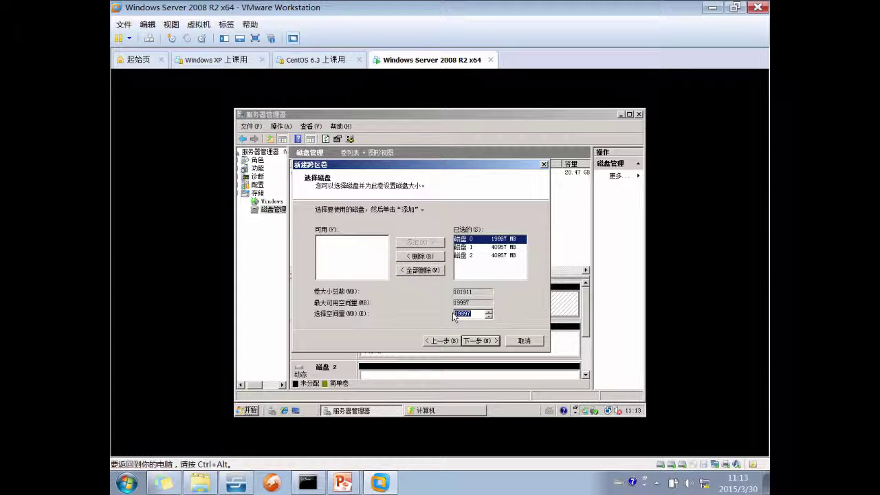
pyautogui.moveTo(309, 485)
pyautogui.click(506, 248)
pyautogui.click(500, 240)
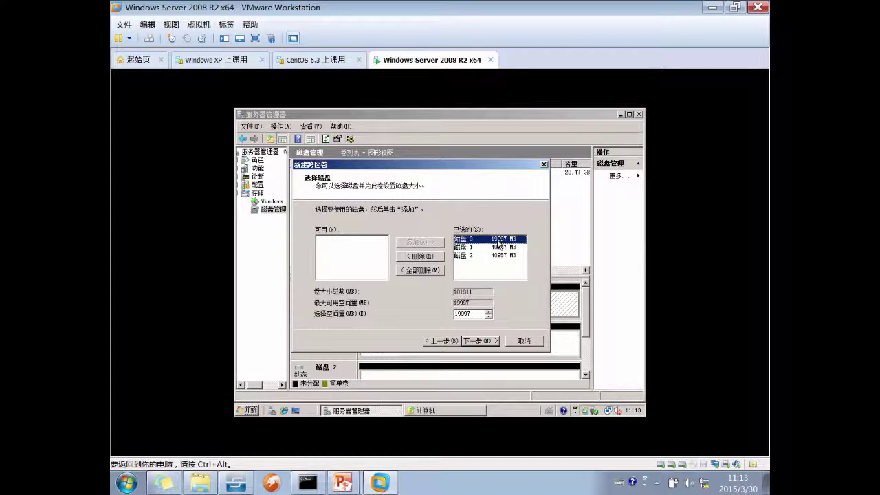
pyautogui.click(524, 340)
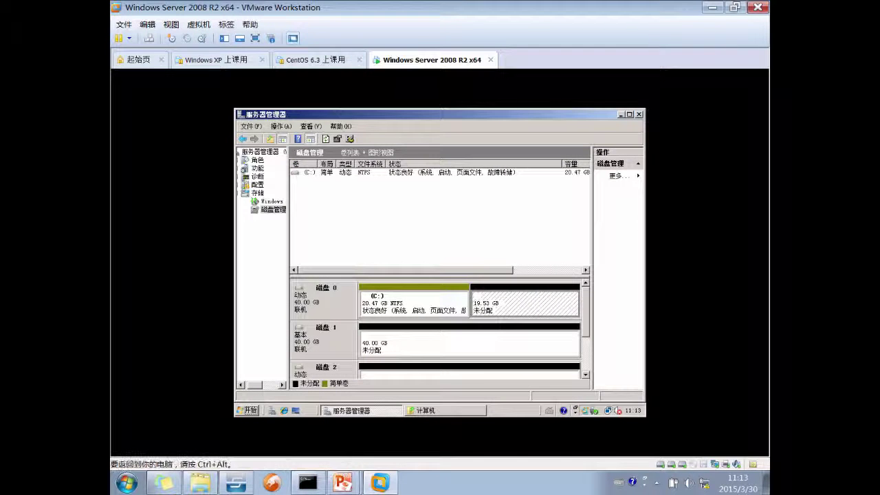
# Restart the spanned volume wizard on disk 0 and add disks 1 and 2, totalling 101911 MB
pyautogui.rightClick(499, 302)
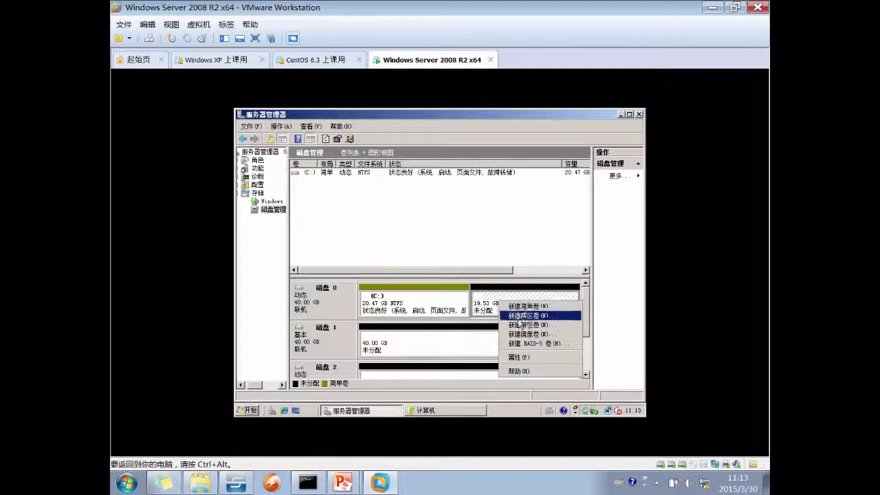
pyautogui.click(524, 315)
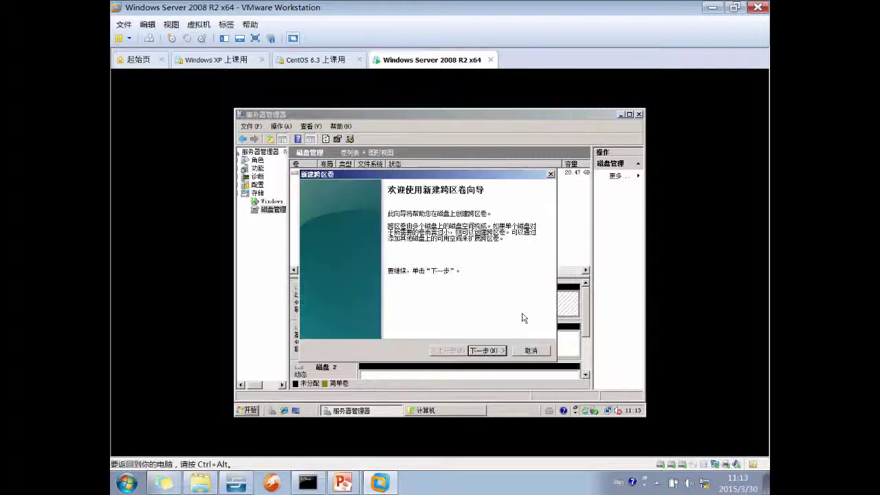
pyautogui.click(486, 350)
pyautogui.doubleClick(359, 250)
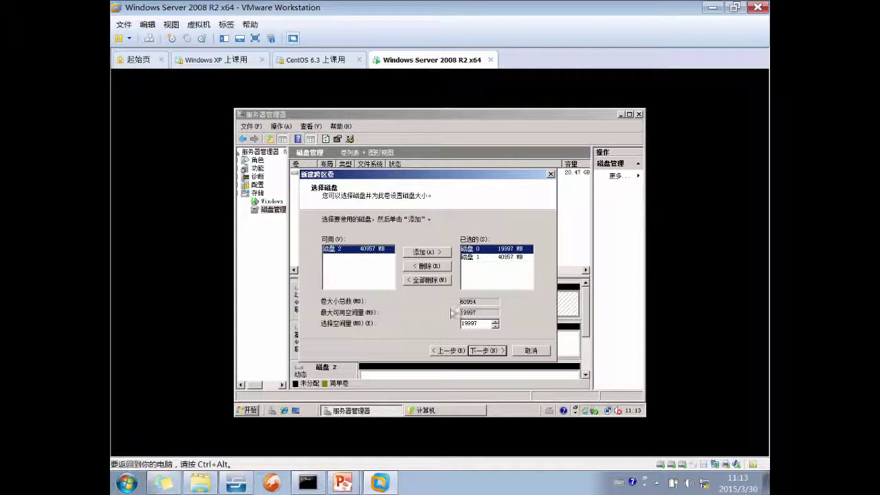
pyautogui.doubleClick(345, 249)
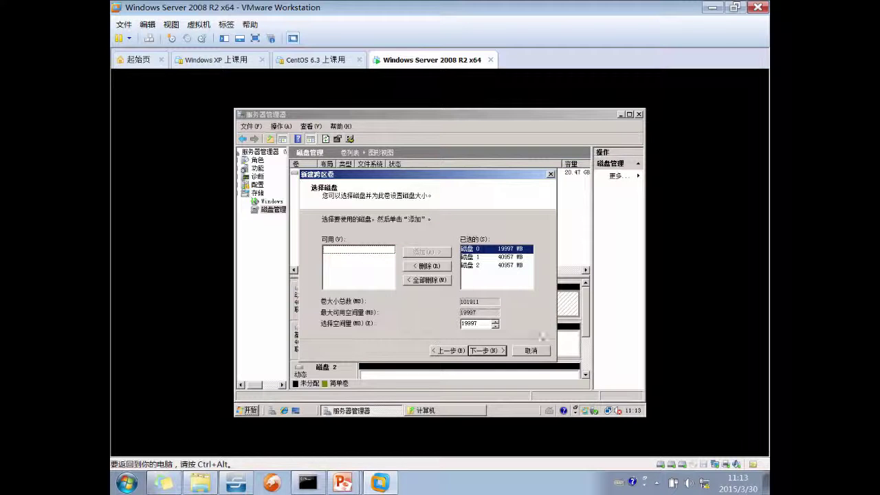
pyautogui.click(495, 324)
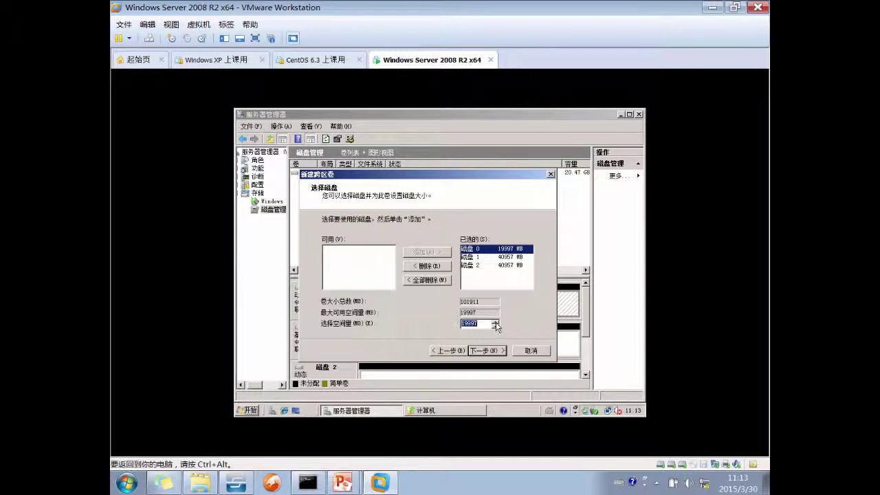
pyautogui.moveTo(342, 483)
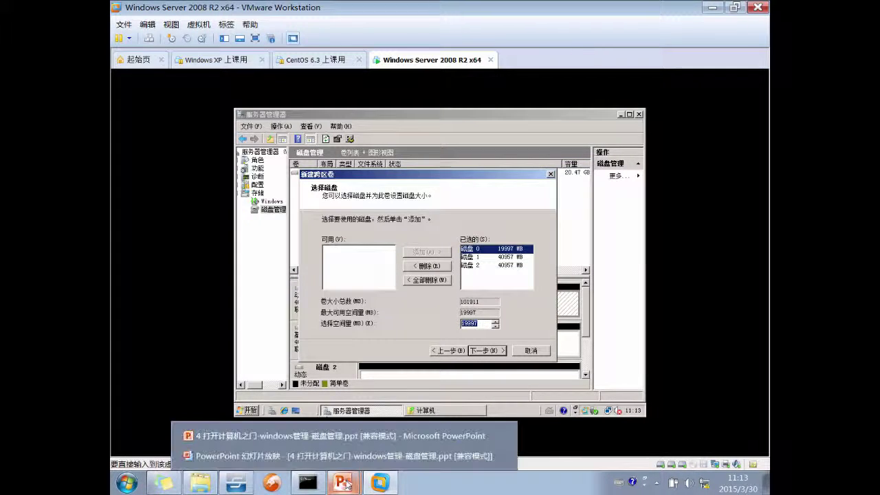
pyautogui.click(309, 455)
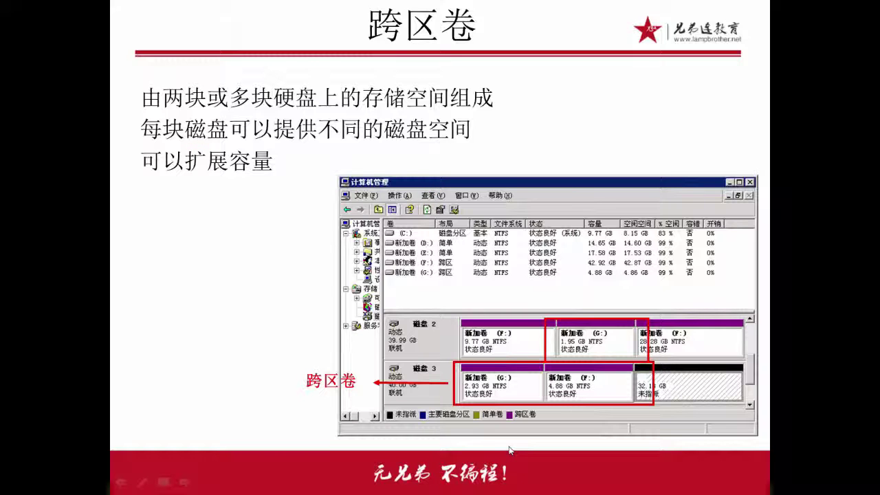
# Return from the PowerPoint spanned-volume slide to the VMware wizard
pyautogui.hotkey('alt', 'Tab')
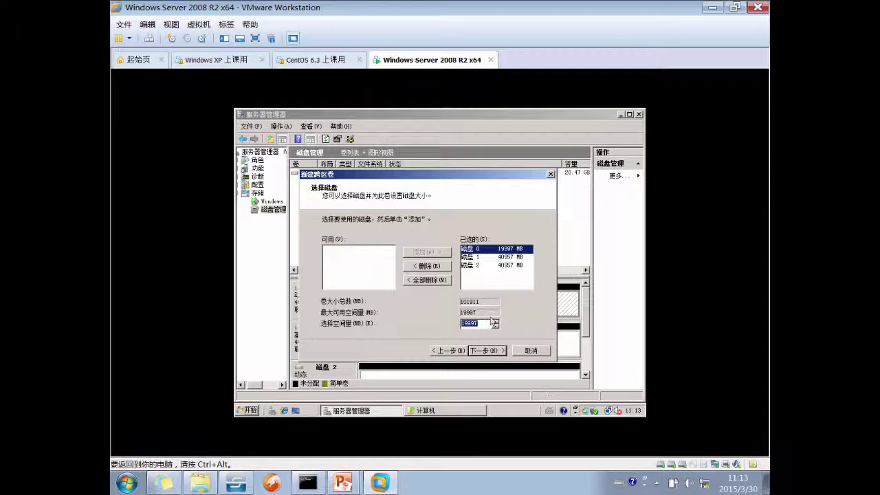
# Relaunch the New Spanned Volume wizard on disk 0 and add disks 1 and 2
pyautogui.click(550, 350)
pyautogui.rightClick(511, 303)
pyautogui.click(547, 318)
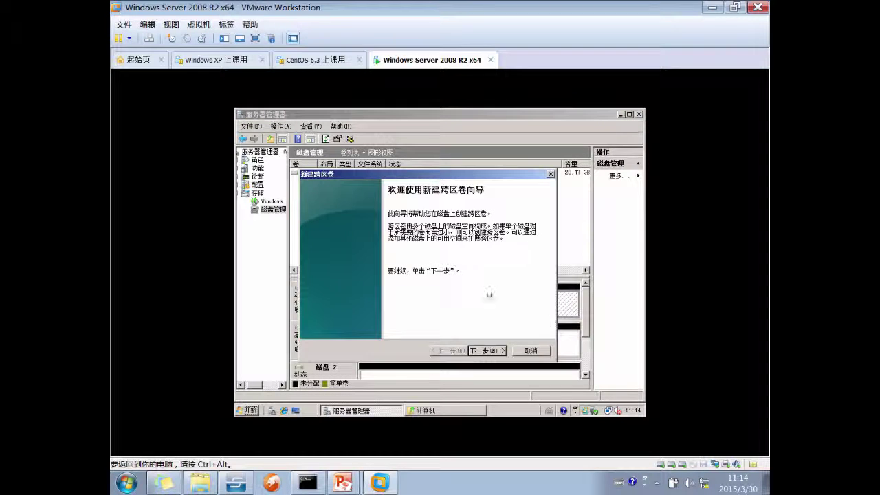
pyautogui.click(493, 351)
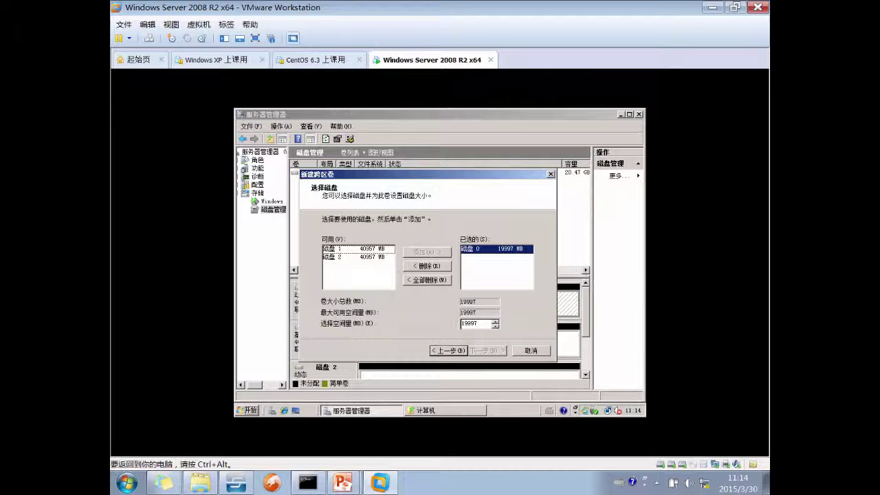
pyautogui.click(496, 250)
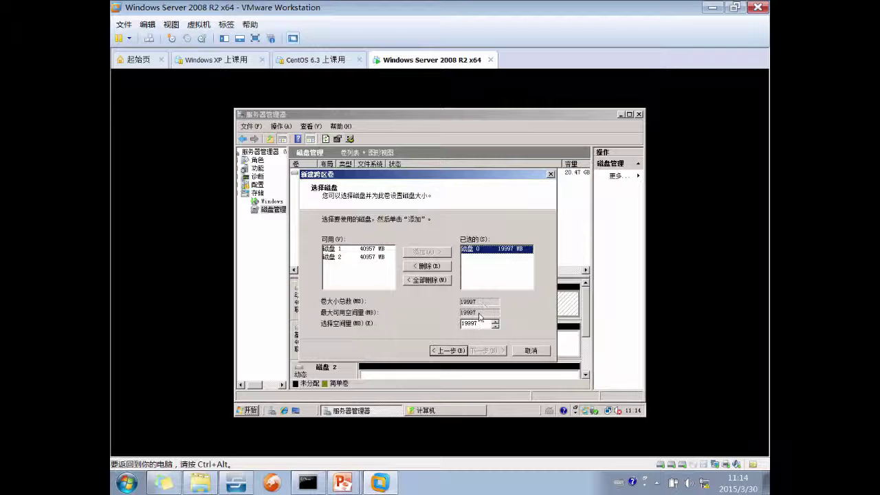
pyautogui.click(363, 249)
pyautogui.hotkey('alt', 'a')
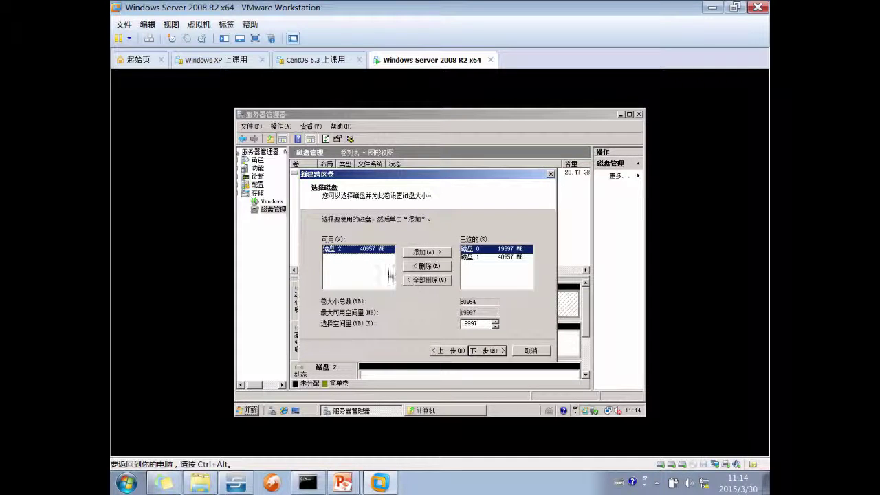
pyautogui.doubleClick(372, 250)
pyautogui.click(484, 352)
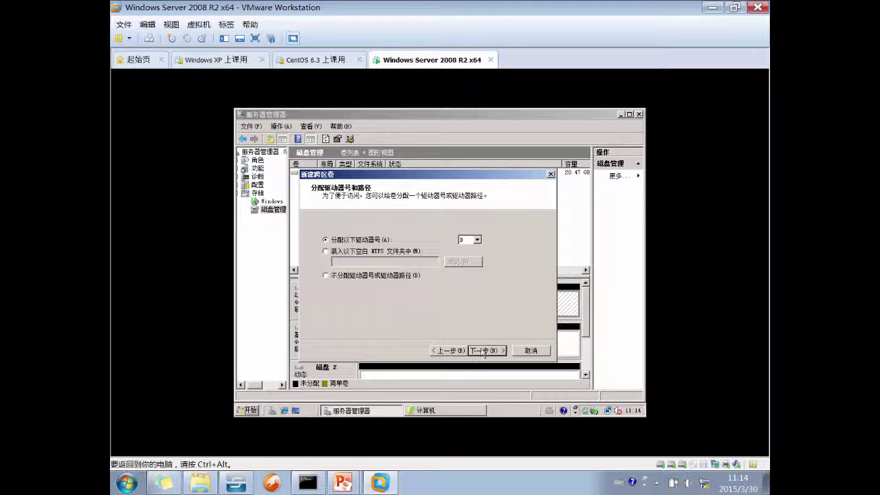
# Keep the default drive letter, enable quick NTFS format, finish, and accept dynamic disk conversion
pyautogui.click(484, 352)
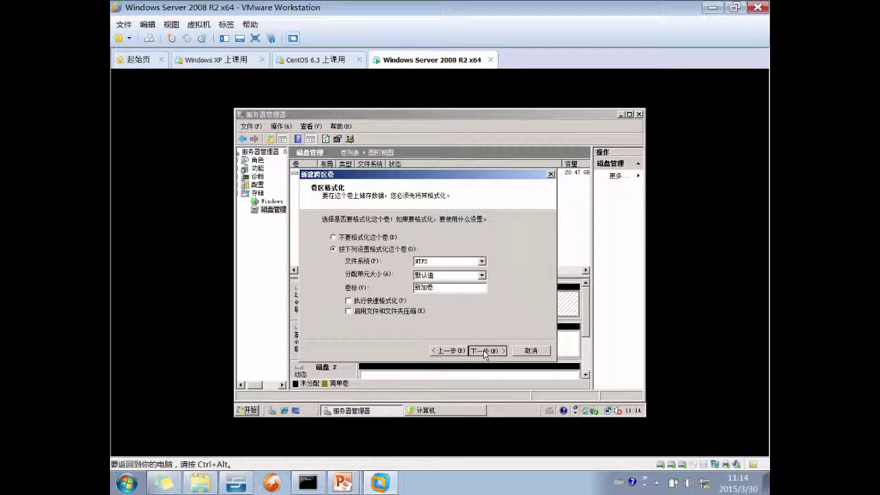
pyautogui.click(372, 303)
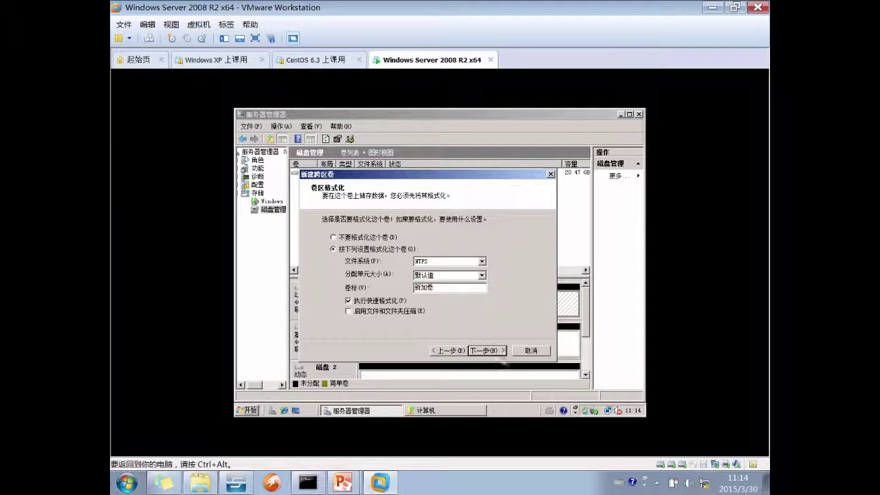
pyautogui.click(488, 351)
pyautogui.click(488, 351)
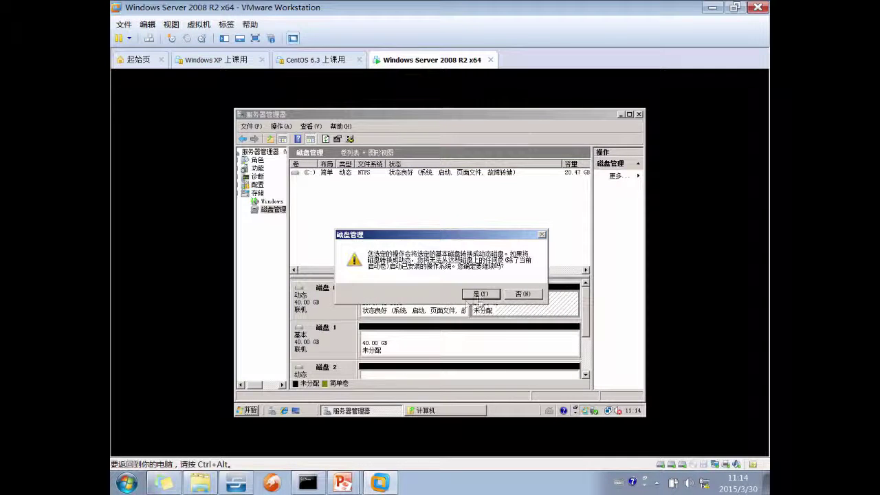
pyautogui.click(474, 295)
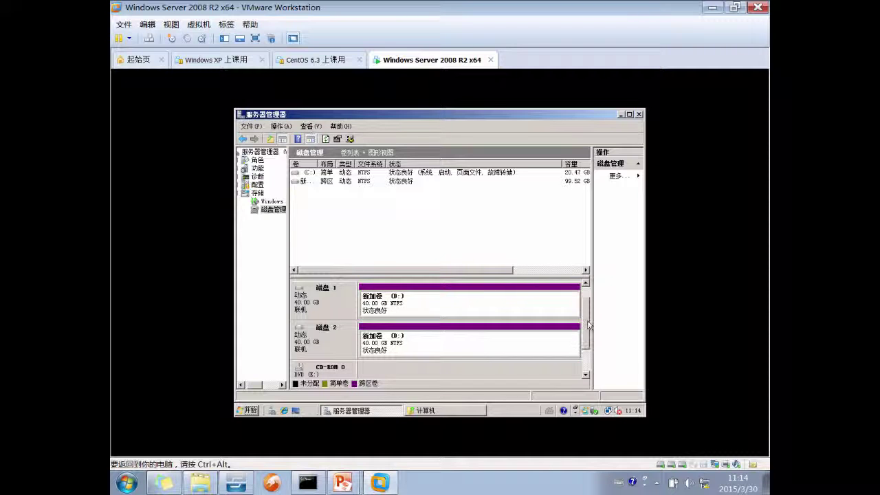
# Shrink the spanned volume by 8000 MB, reducing it to 91.71 GB
pyautogui.rightClick(423, 343)
pyautogui.click(450, 237)
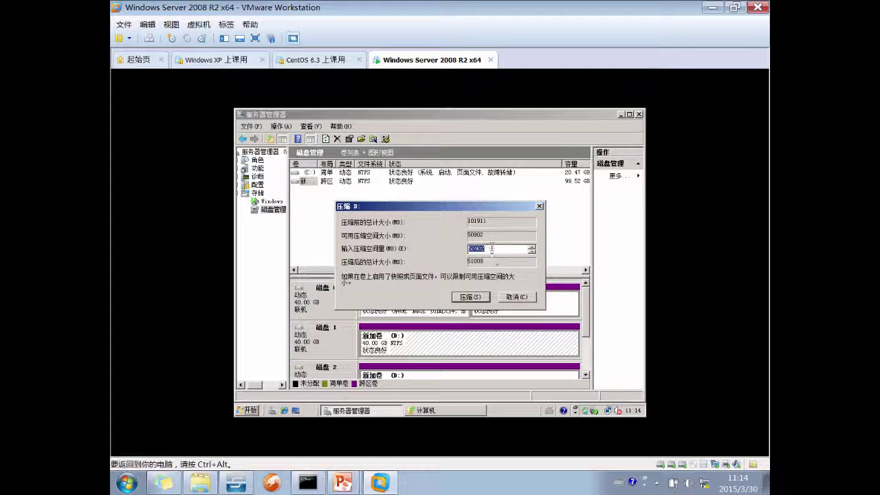
pyautogui.doubleClick(487, 246)
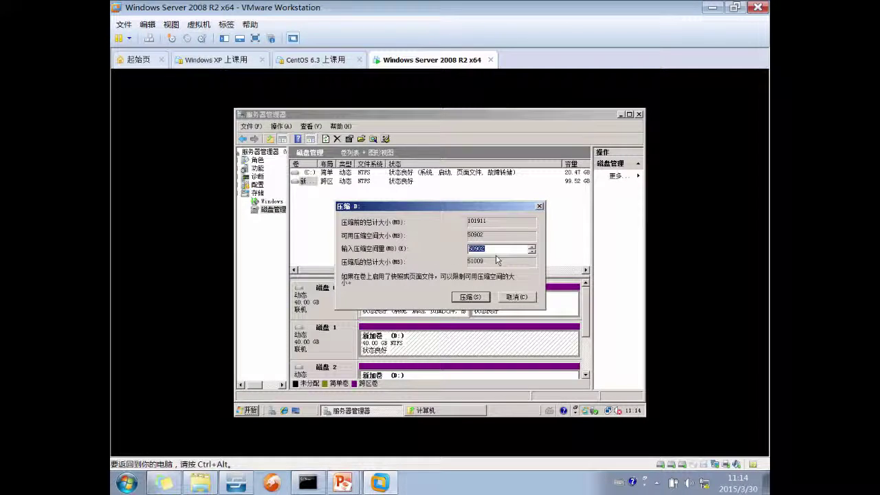
pyautogui.write('800')
pyautogui.click(475, 299)
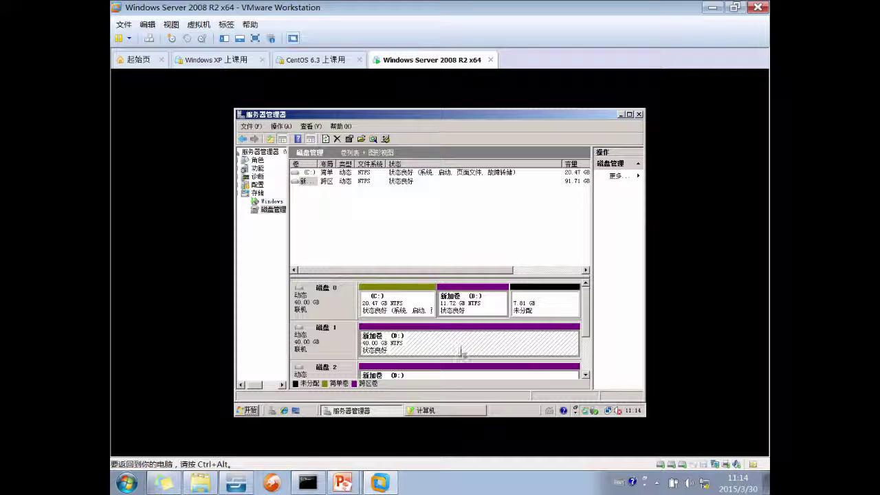
pyautogui.rightClick(460, 347)
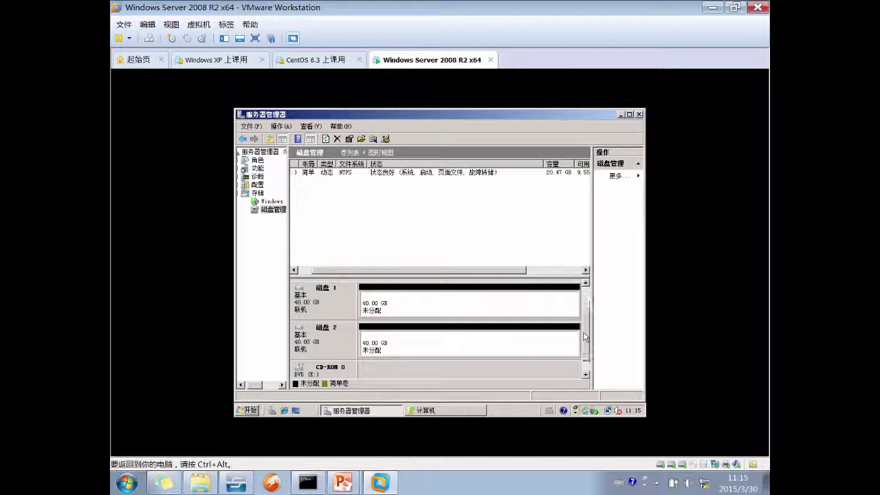
# Start a new spanned volume on disk 1's free space, add disk 2, and set disk 1 to 8000 MB
pyautogui.rightClick(491, 311)
pyautogui.click(447, 346)
pyautogui.rightClick(448, 346)
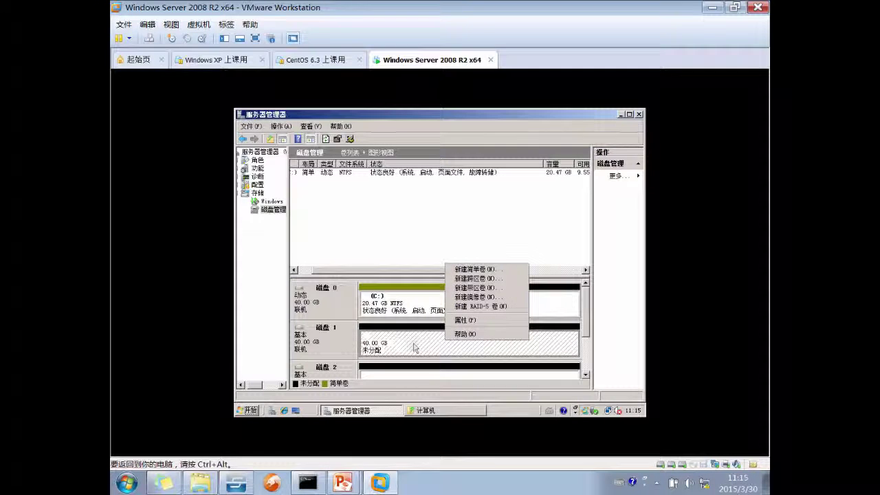
pyautogui.click(482, 279)
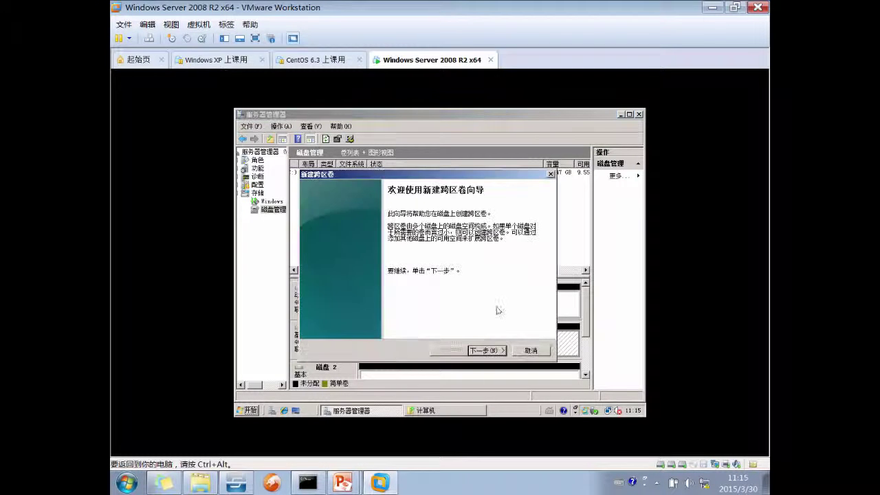
pyautogui.click(489, 351)
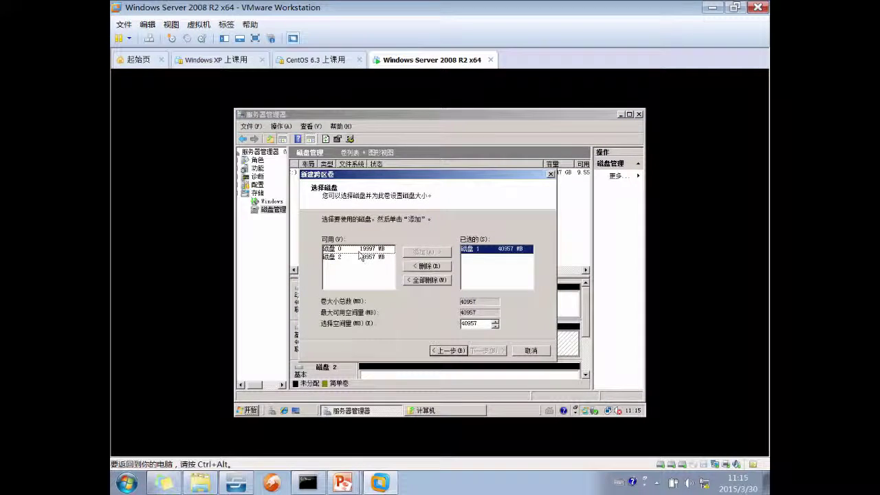
pyautogui.click(337, 257)
pyautogui.click(427, 251)
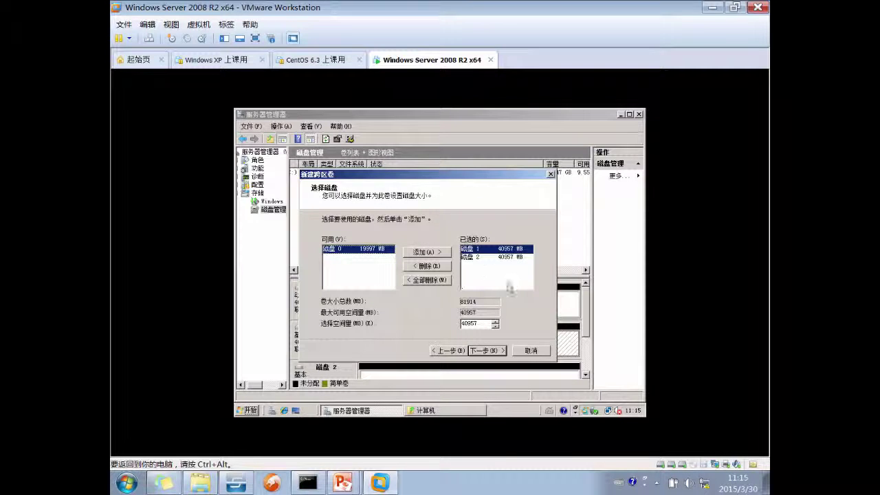
pyautogui.doubleClick(474, 323)
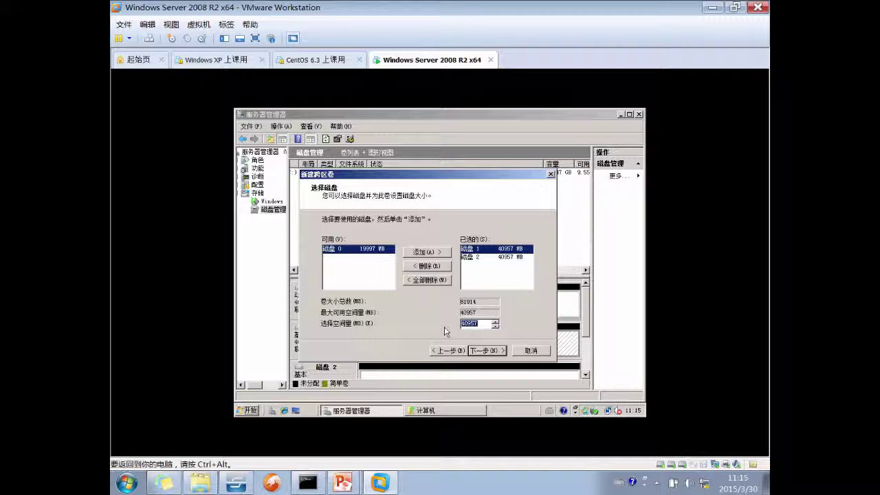
pyautogui.write('8000')
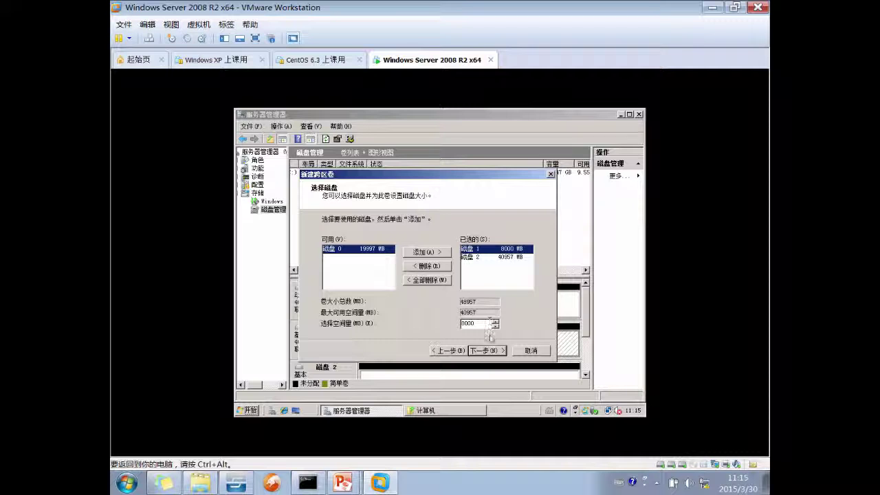
# Accept the default drive letter and formatting, finish, and approve converting the disks to dynamic
pyautogui.click(484, 351)
pyautogui.click(483, 351)
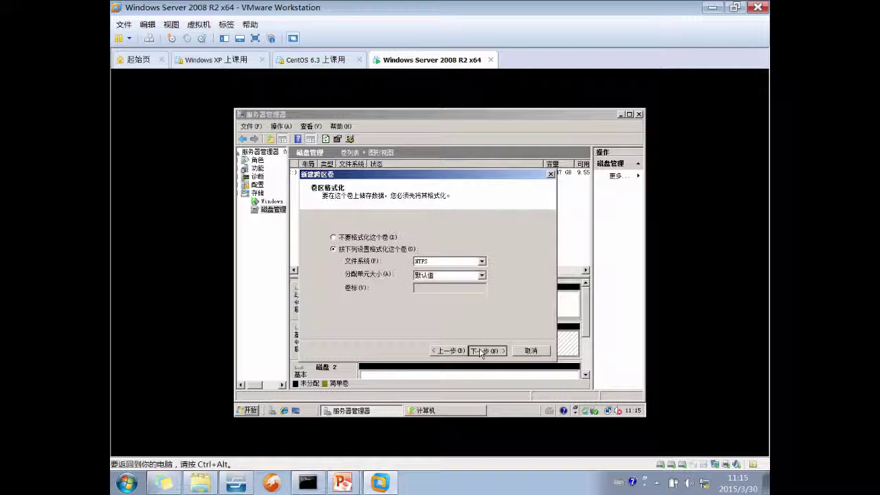
pyautogui.click(484, 350)
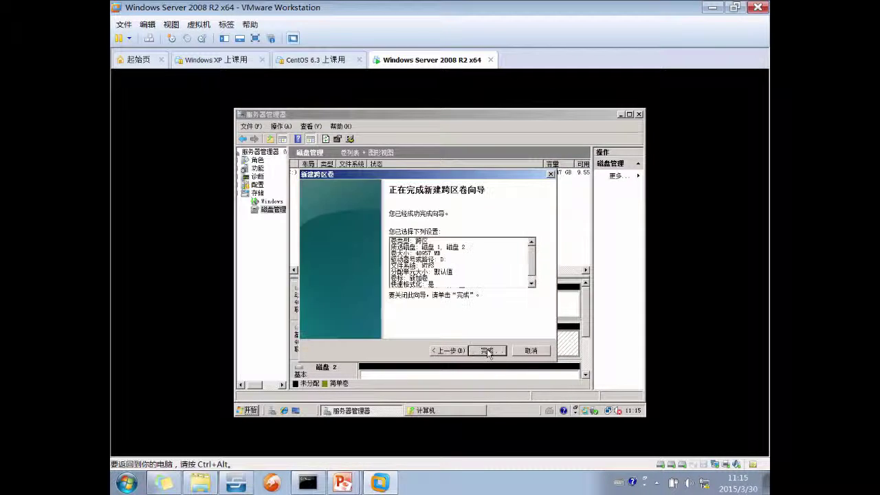
pyautogui.click(485, 350)
pyautogui.click(480, 293)
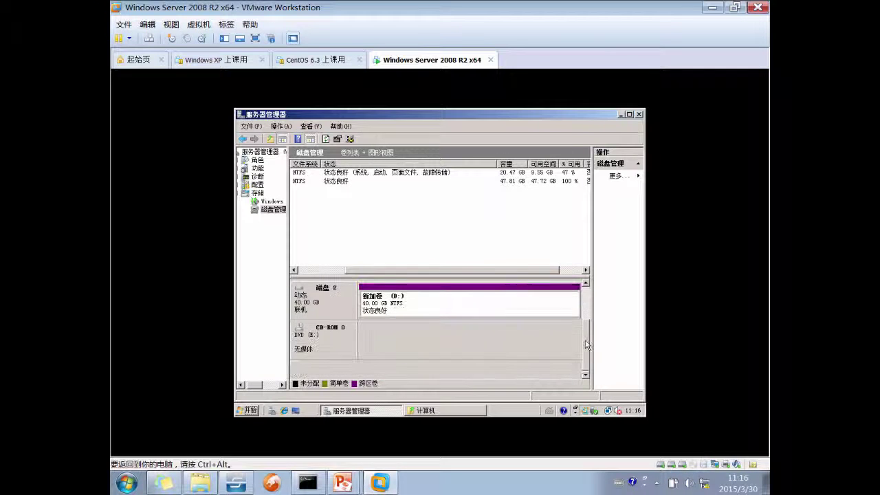
# Delete the 47.81 GB spanned volume and confirm
pyautogui.rightClick(436, 350)
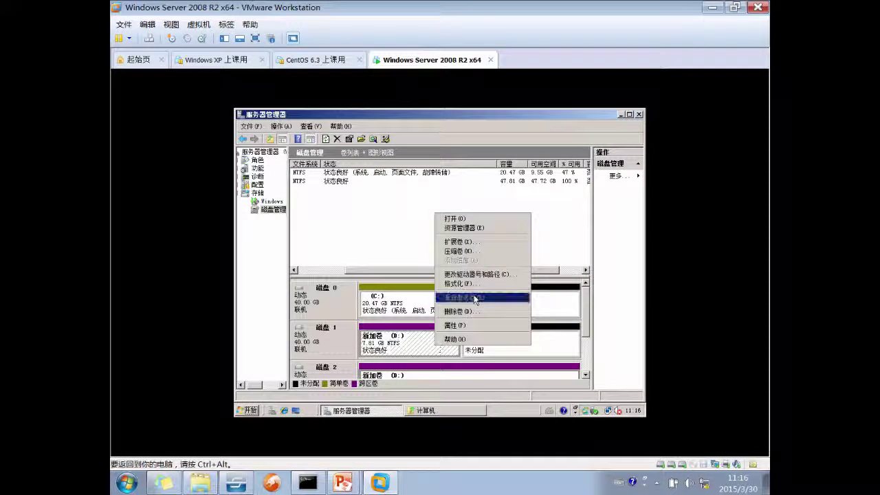
pyautogui.click(474, 309)
pyautogui.click(488, 291)
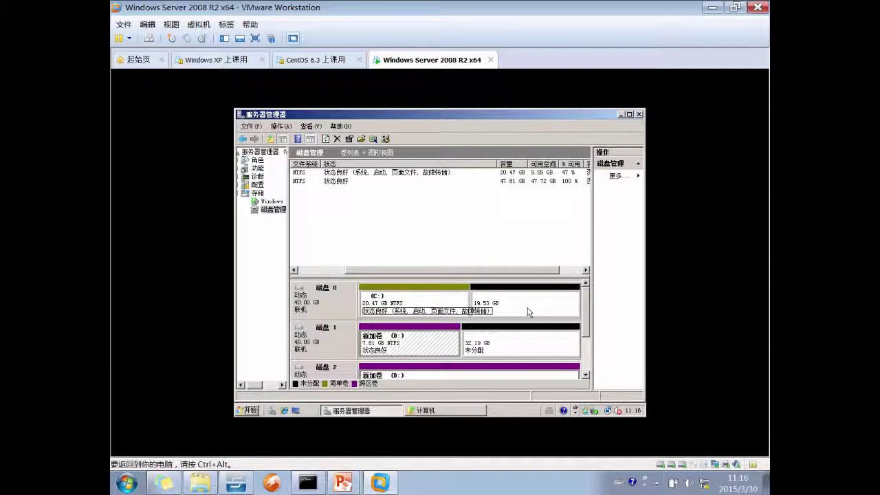
# Start a new spanned volume on disk 1, add disk 2, allotting 8000 MB and 6000 MB
pyautogui.rightClick(423, 344)
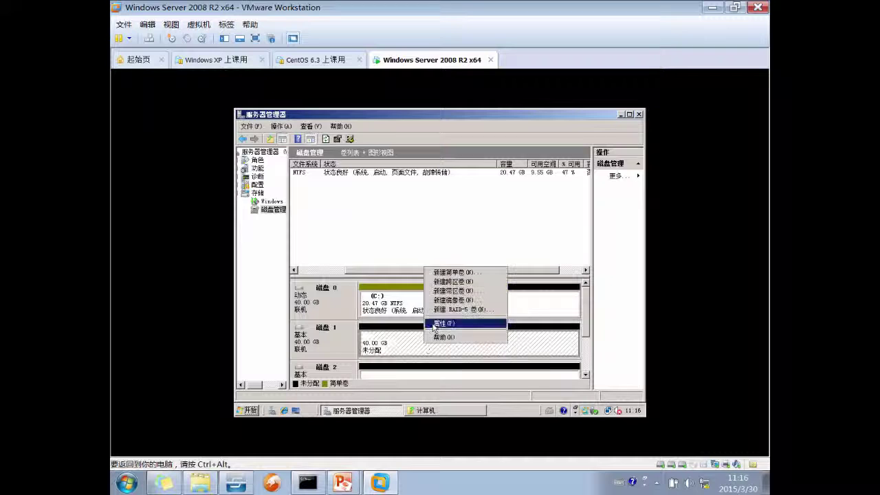
pyautogui.click(454, 281)
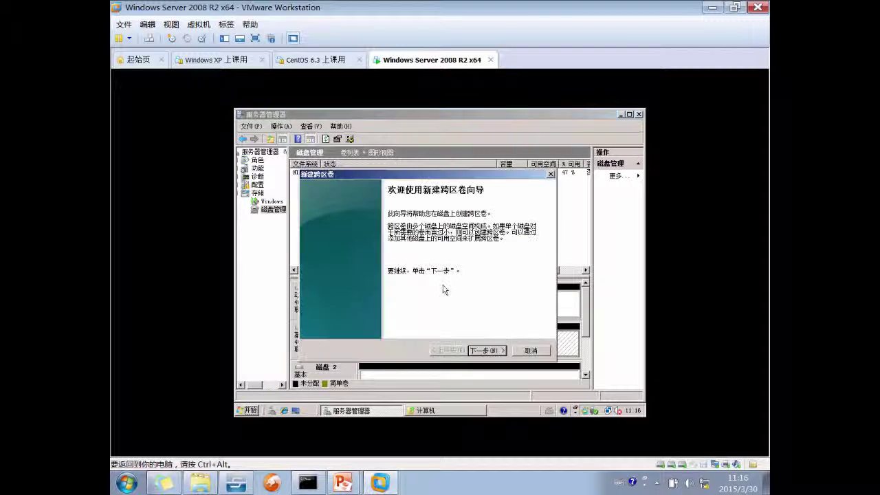
pyautogui.click(489, 351)
pyautogui.doubleClick(343, 258)
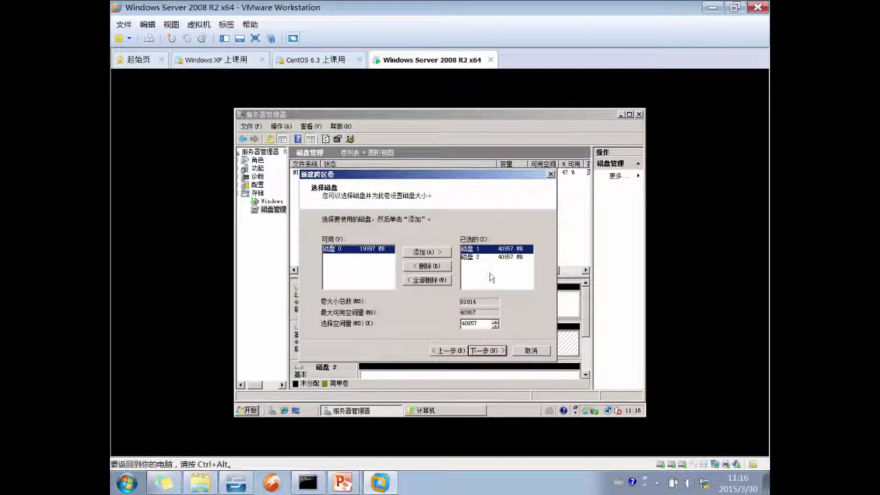
pyautogui.doubleClick(482, 323)
pyautogui.write('8000')
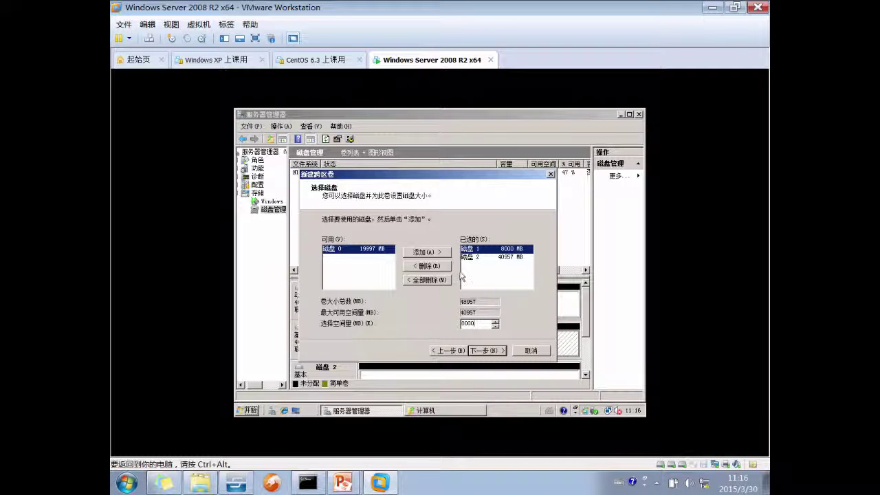
pyautogui.click(472, 257)
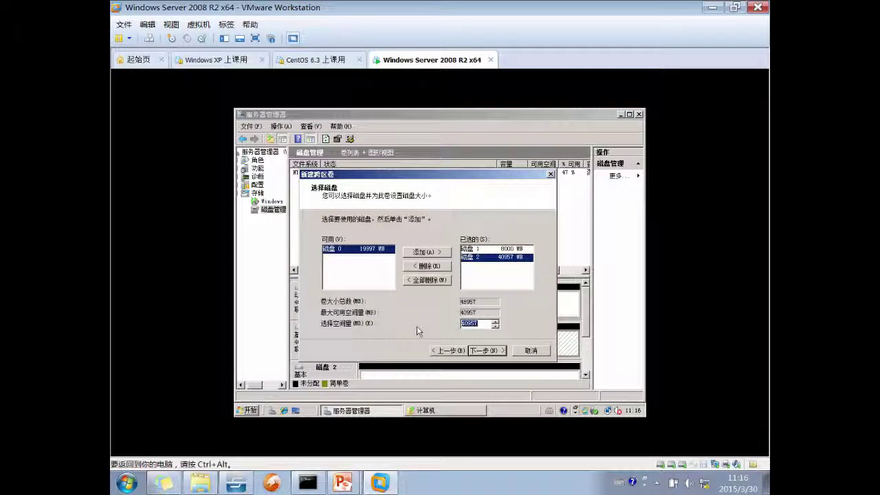
pyautogui.write('6000')
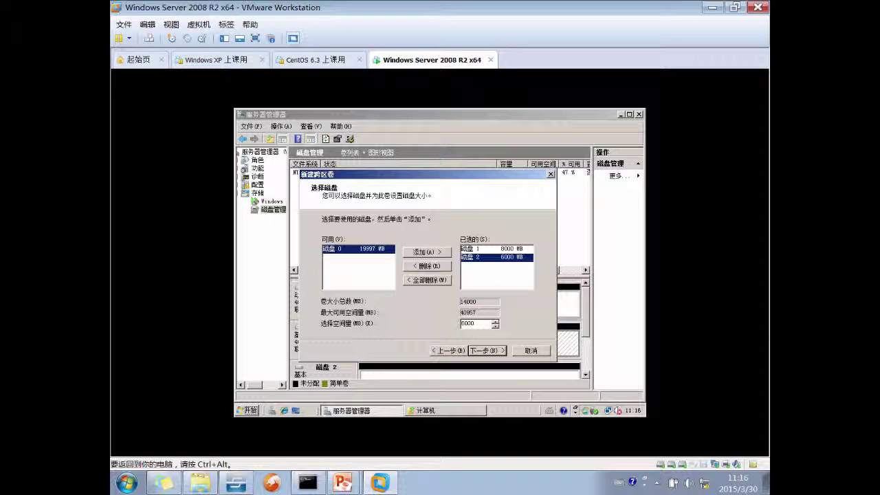
pyautogui.click(482, 256)
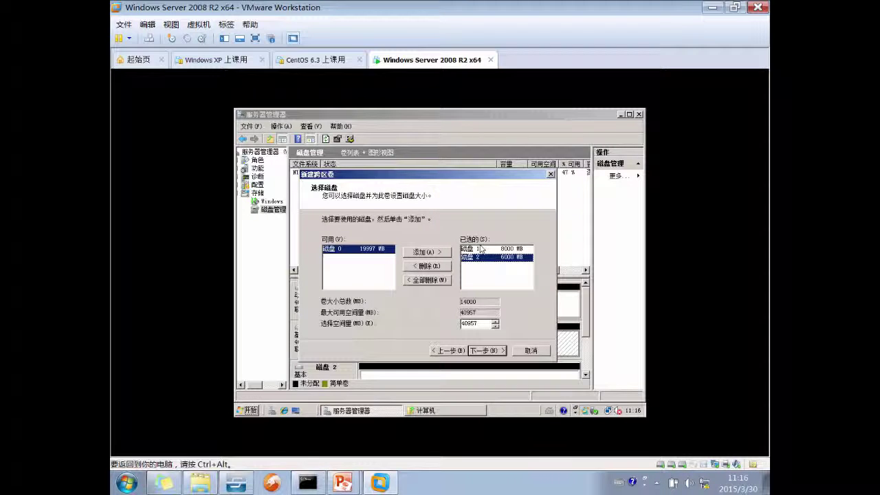
pyautogui.click(473, 250)
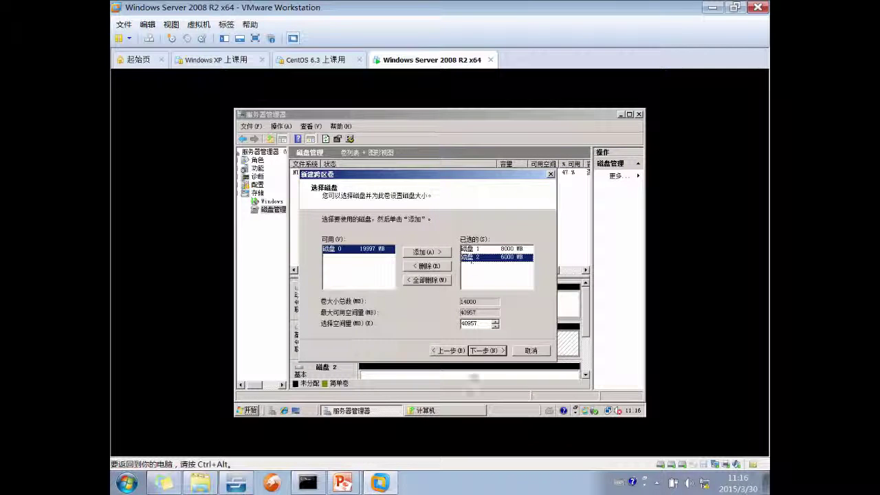
# Step through drive letter and format pages, finish, and agree to the dynamic disk conversion
pyautogui.click(481, 352)
pyautogui.click(481, 352)
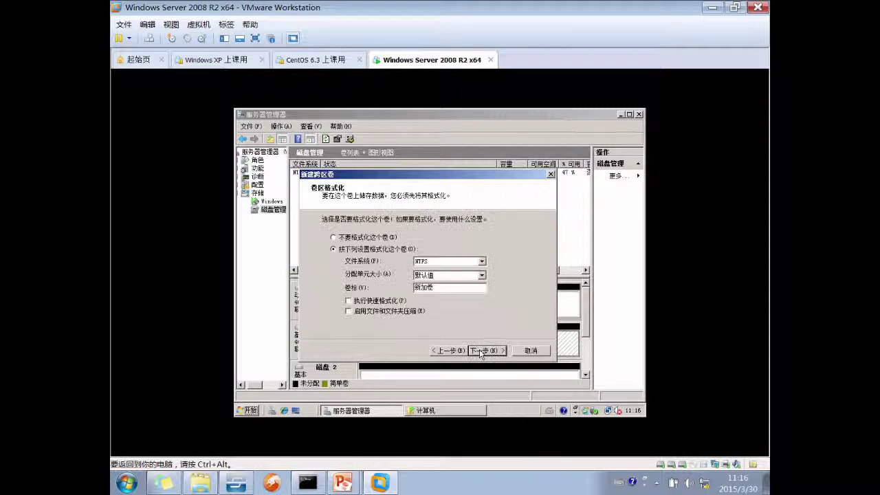
pyautogui.click(480, 350)
pyautogui.click(480, 351)
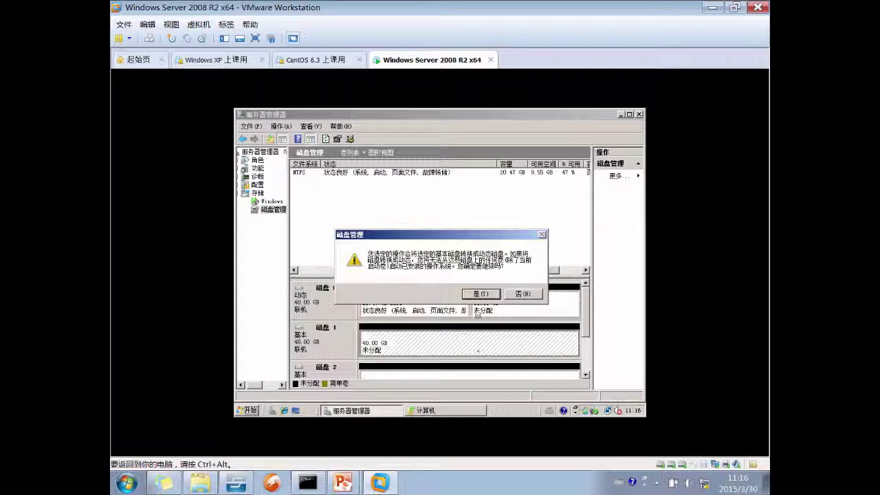
pyautogui.click(482, 294)
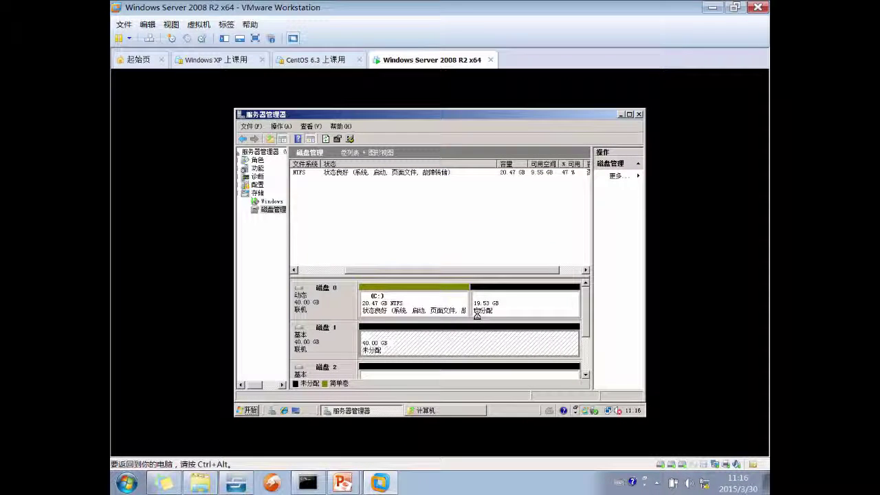